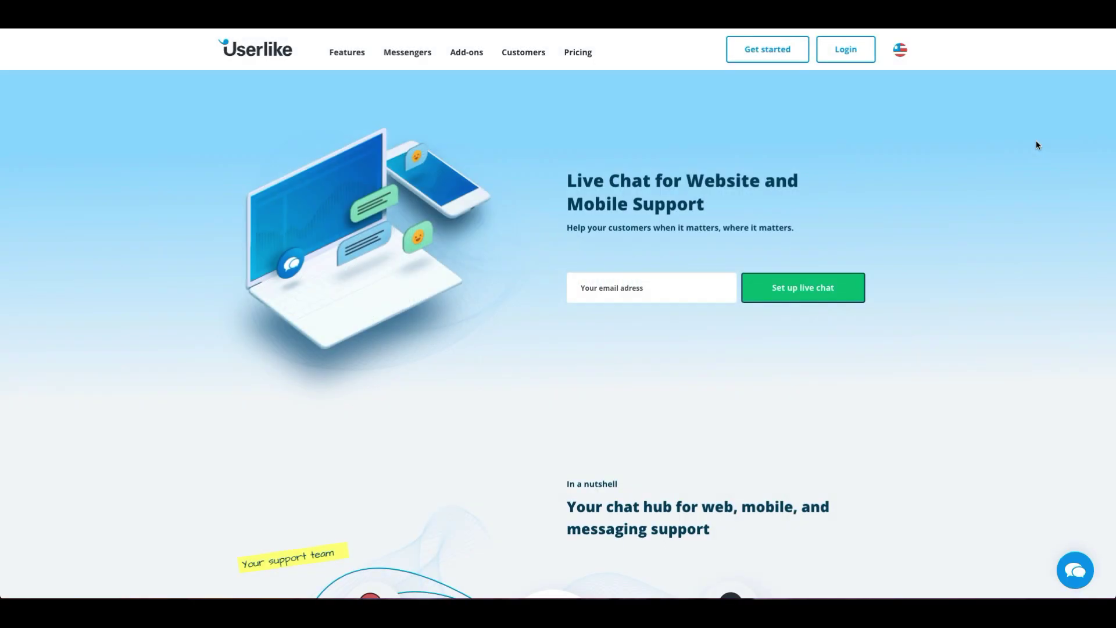
Sign in to Userlike with the account username and password
{"action": "left_click", "coordinate": [846, 50]}
{"action": "left_click", "coordinate": [575, 149]}
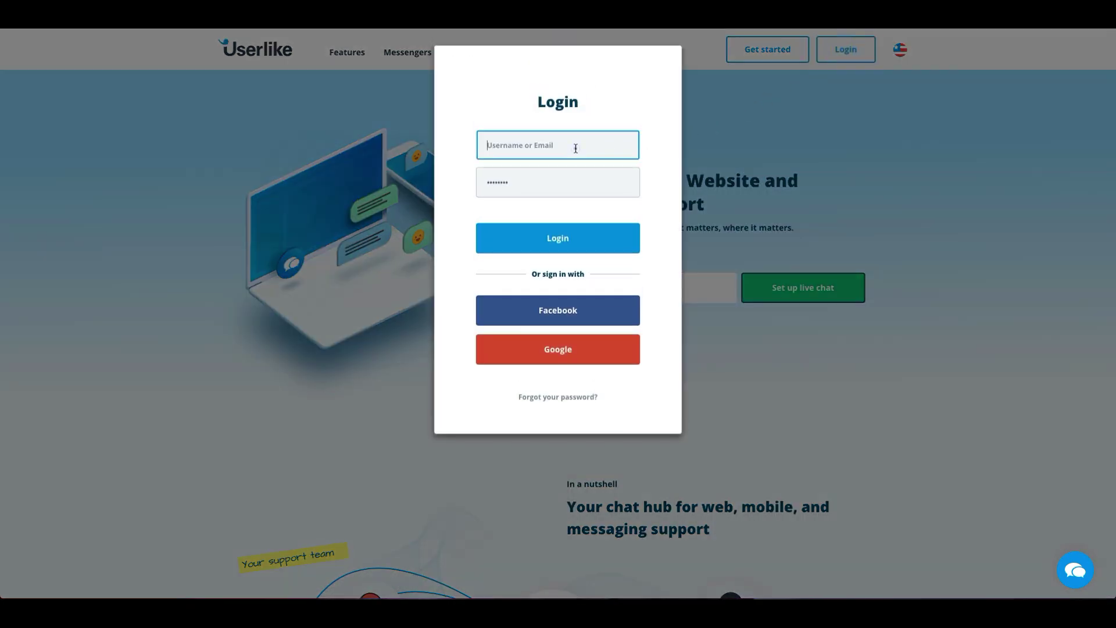
{"action": "type", "text": "lisaa"}
{"action": "key", "text": "Tab"}
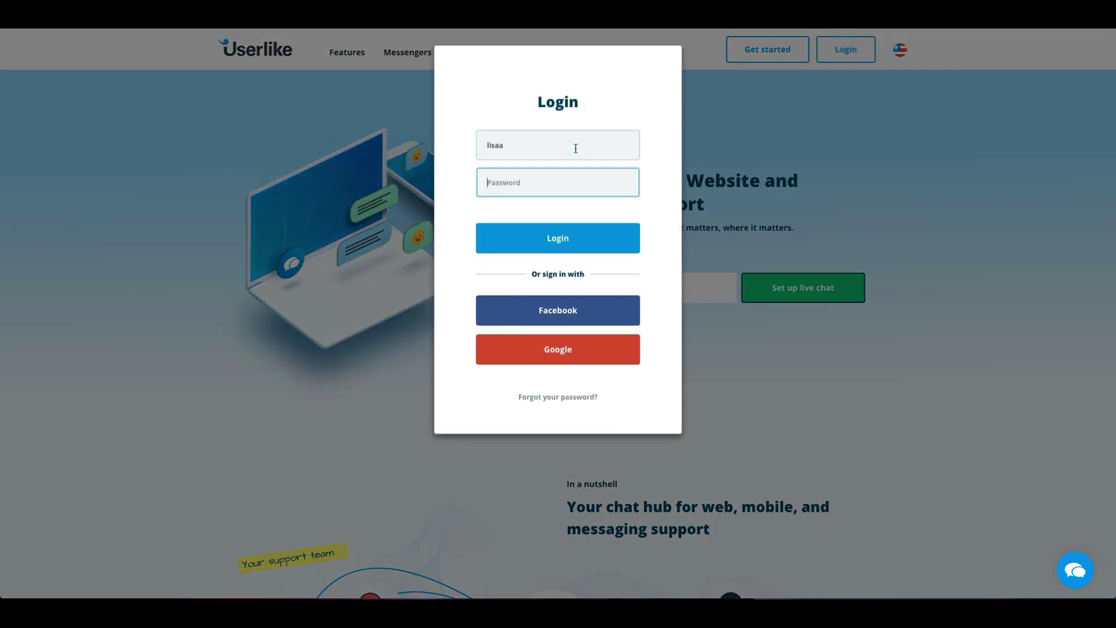
{"action": "type", "text": "••••••••••••••••••••••••"}
{"action": "key", "text": "Return"}
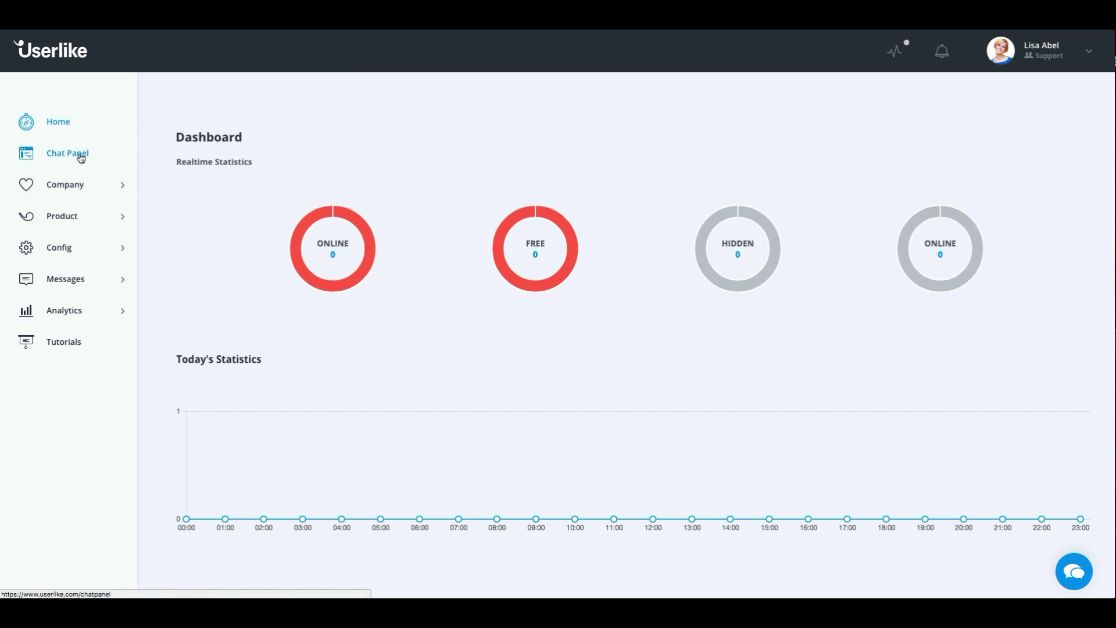
Browse the Config, Messages and Analytics sidebar sections, then go to the Chat Panel
{"action": "left_click", "coordinate": [70, 247]}
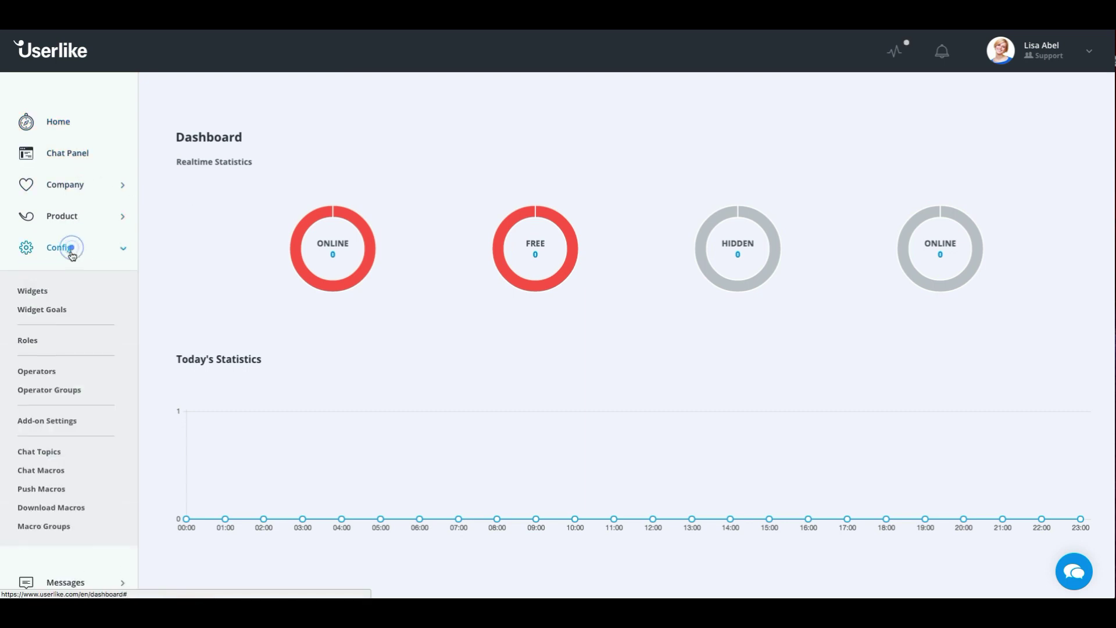
{"action": "scroll", "coordinate": [58, 391], "scroll_direction": "down", "scroll_amount": 1}
{"action": "scroll", "coordinate": [58, 391], "scroll_direction": "down", "scroll_amount": 2}
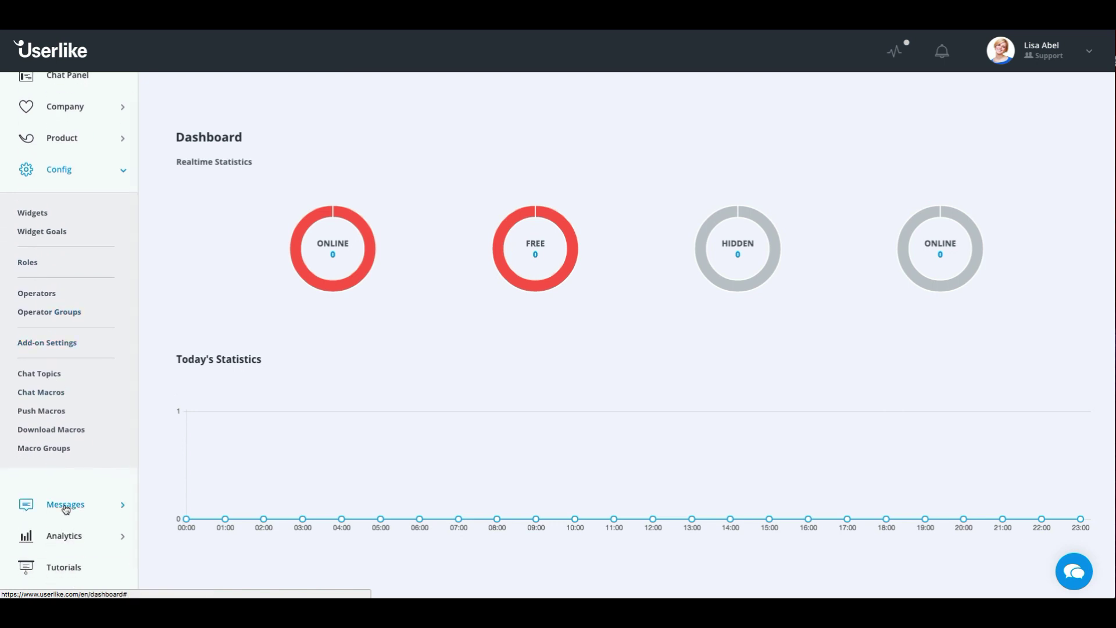
{"action": "left_click", "coordinate": [61, 503]}
{"action": "left_click", "coordinate": [60, 405]}
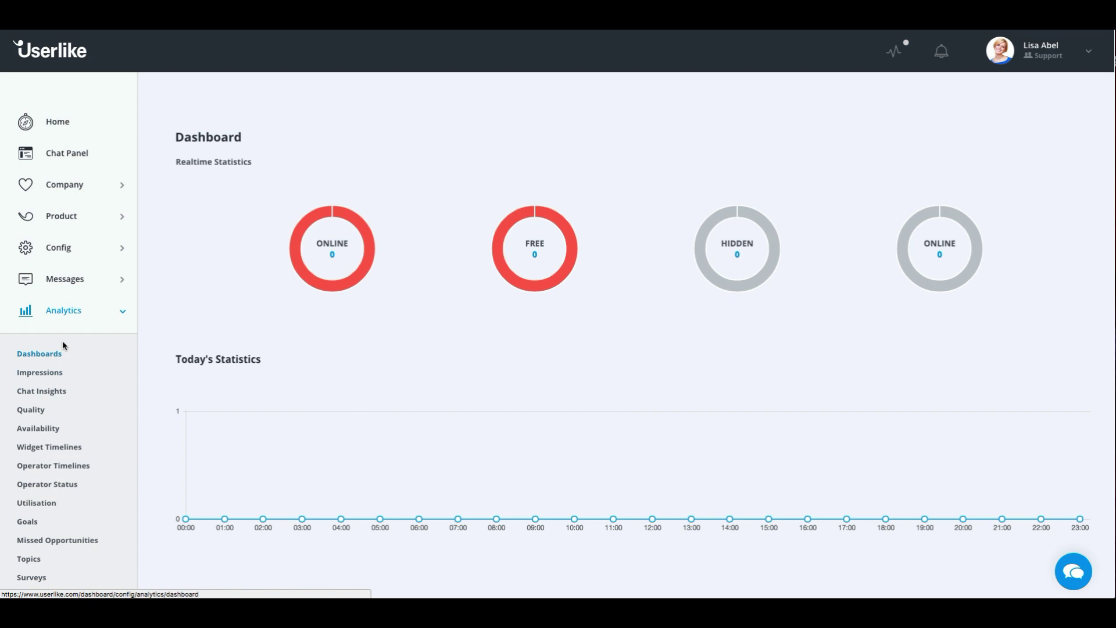
{"action": "left_click", "coordinate": [65, 312]}
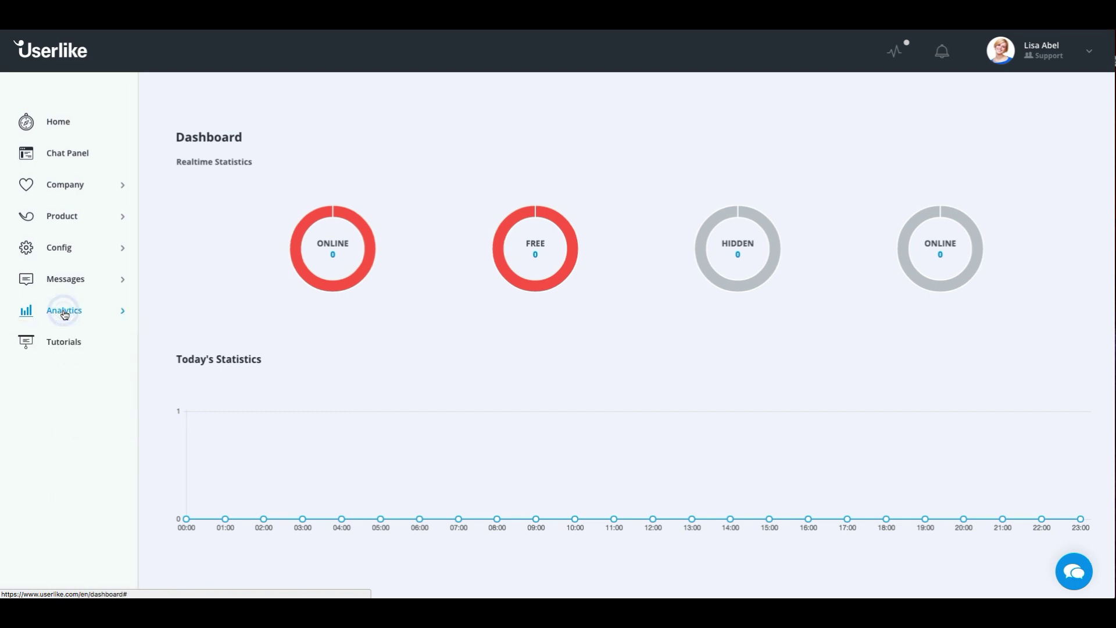
{"action": "left_click", "coordinate": [63, 156]}
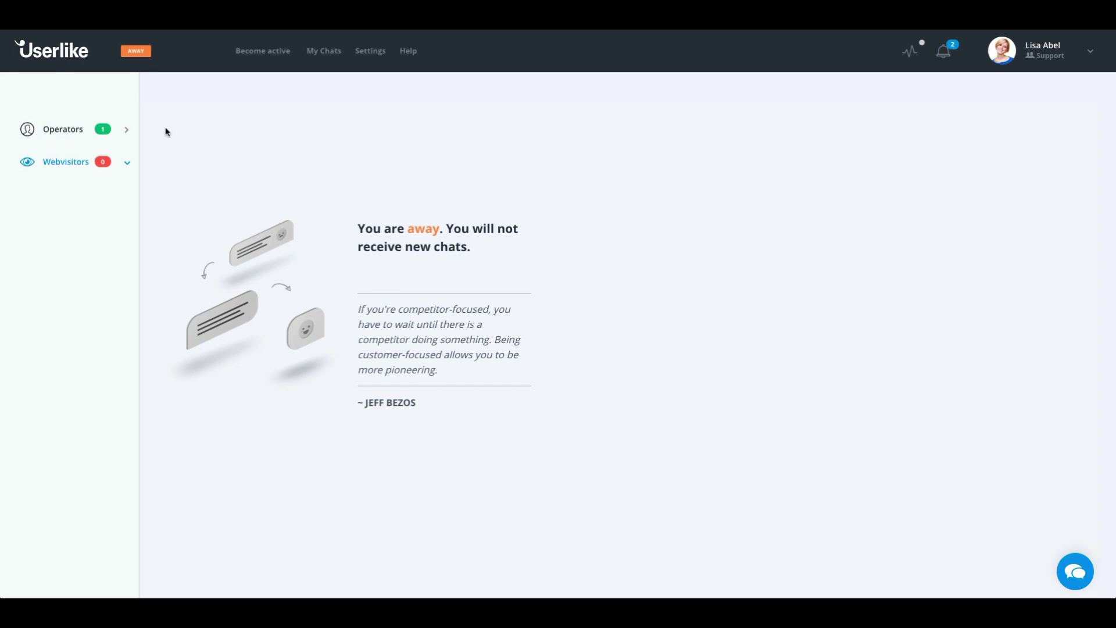
Show the operators list, go online, and send the greeting to the visitor
{"action": "left_click", "coordinate": [127, 130]}
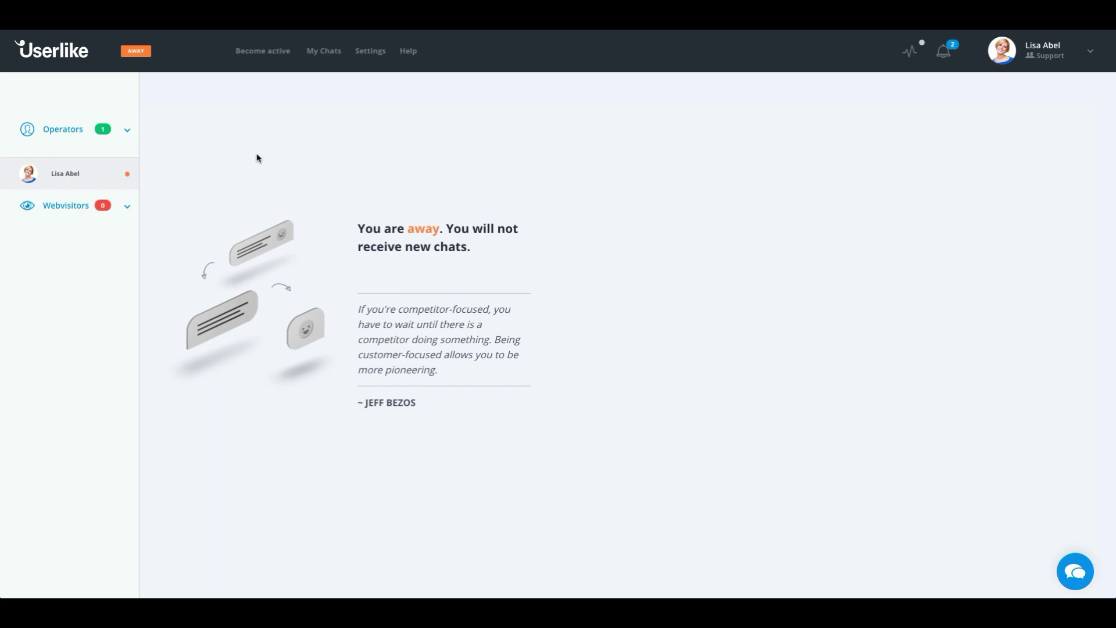
{"action": "left_click", "coordinate": [263, 52]}
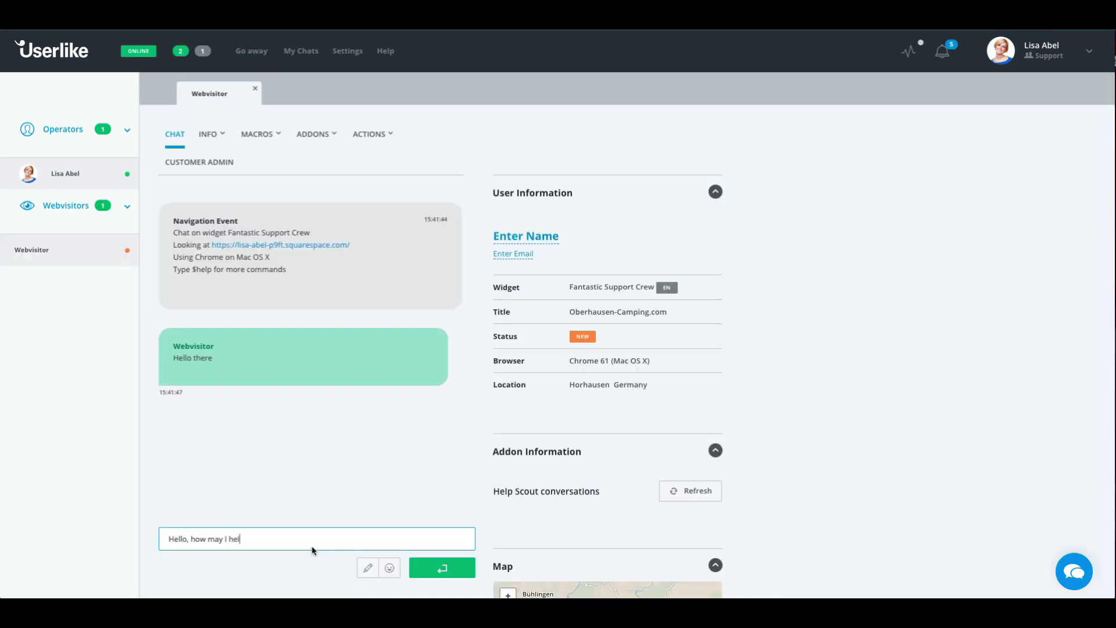
{"action": "key", "text": "Return"}
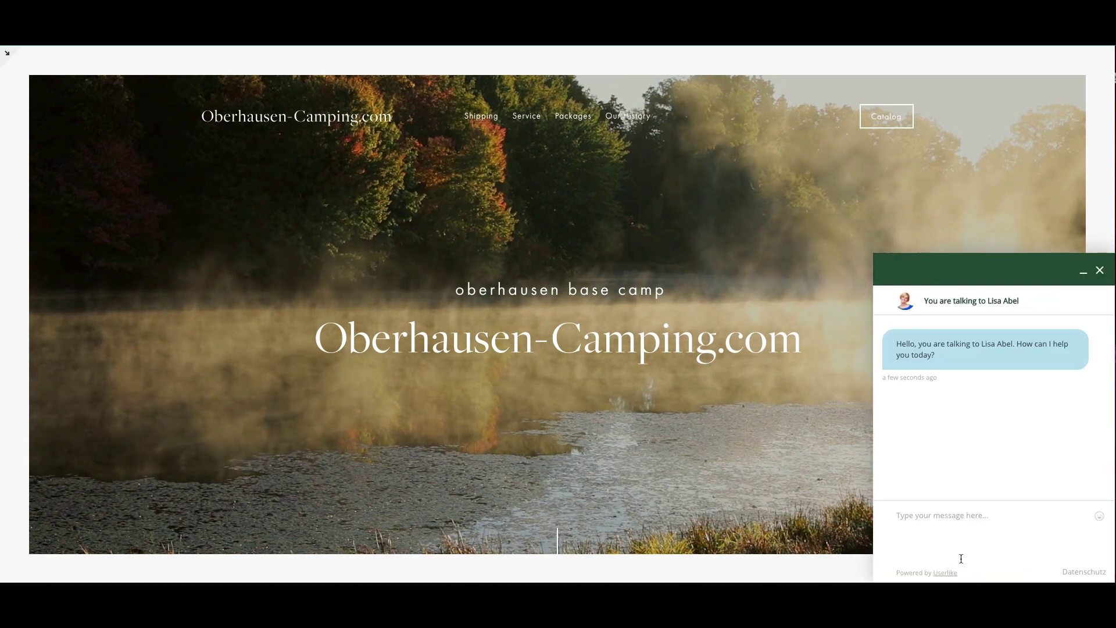
As the web visitor, send the message 'hello there'
{"action": "left_click", "coordinate": [926, 515]}
{"action": "type", "text": "h"}
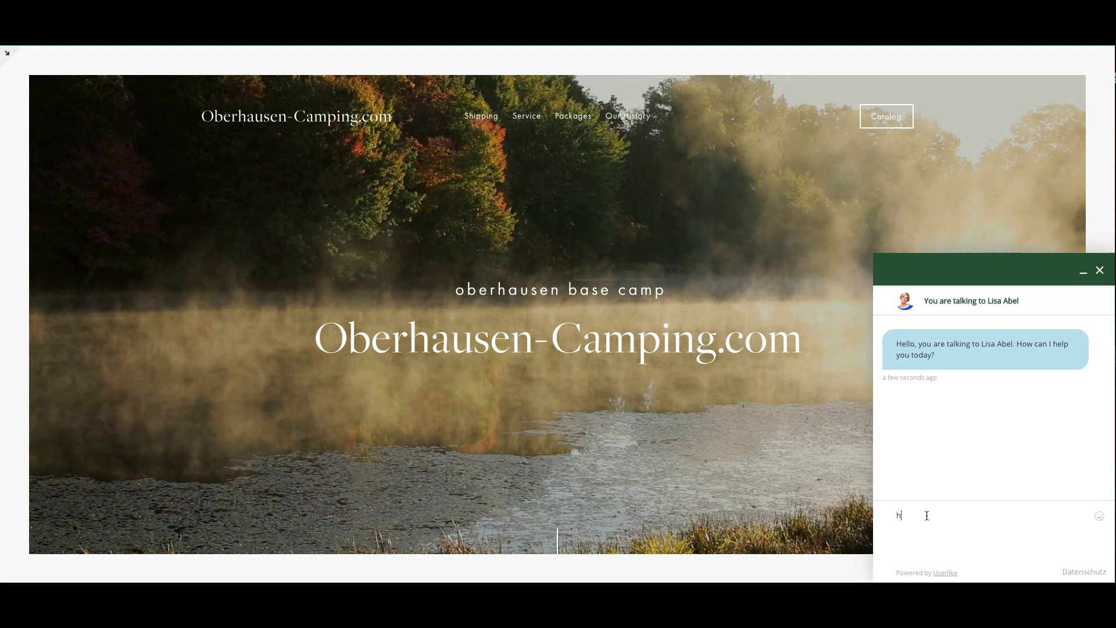
{"action": "type", "text": "ello there"}
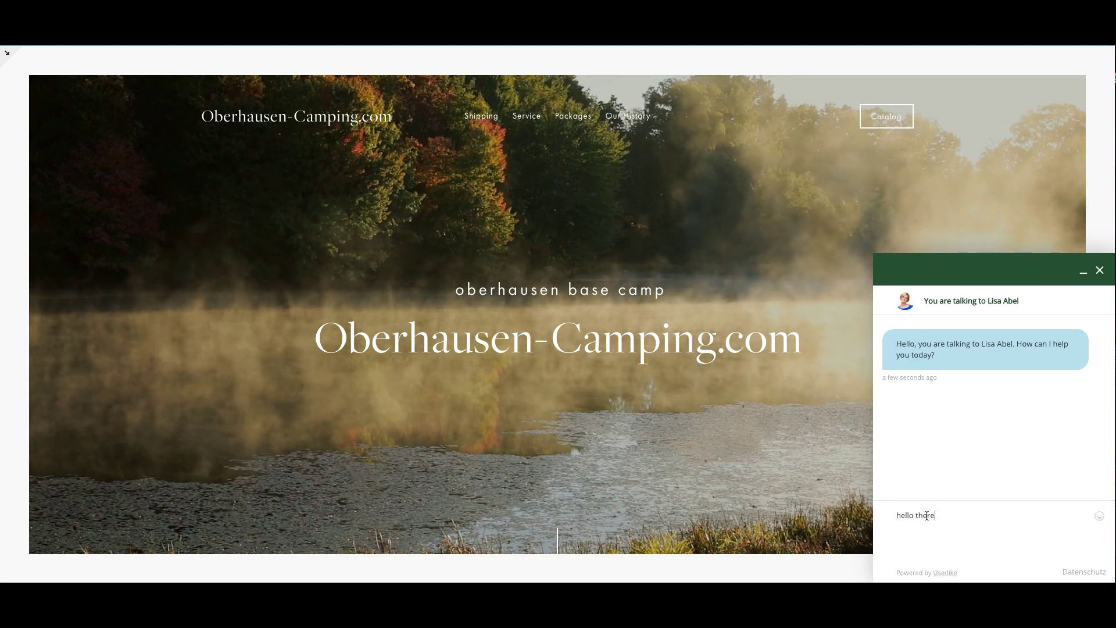
{"action": "key", "text": "Return"}
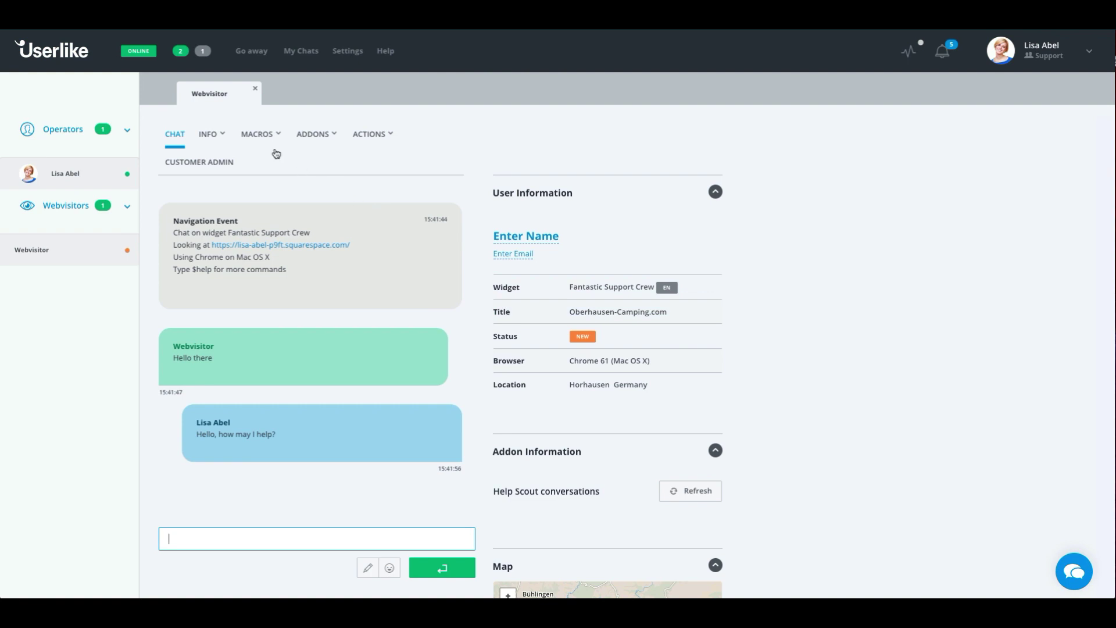
Reply with the Sales > Contact Infos macro asking for the visitor's name and email
{"action": "left_click", "coordinate": [258, 140]}
{"action": "mouse_move", "coordinate": [262, 194]}
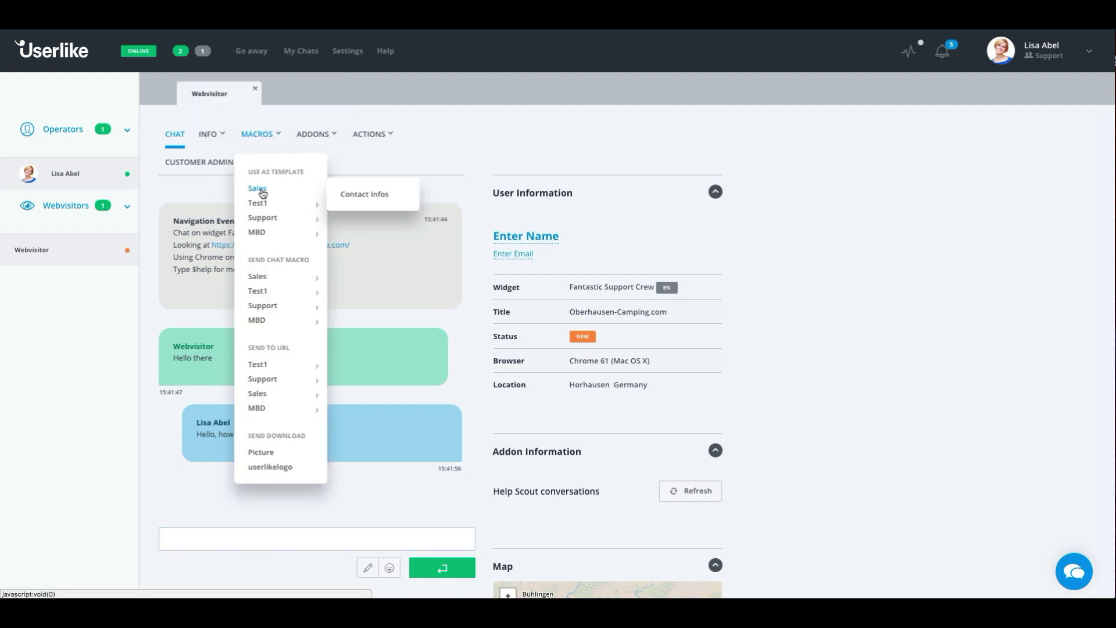
{"action": "left_click", "coordinate": [373, 195]}
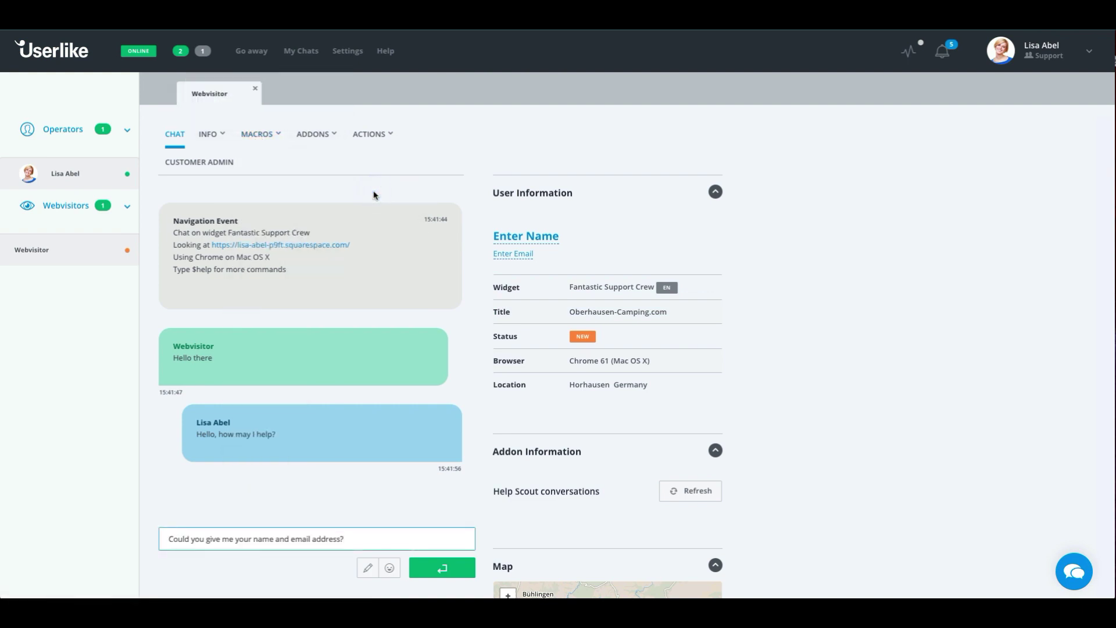
{"action": "key", "text": "Return"}
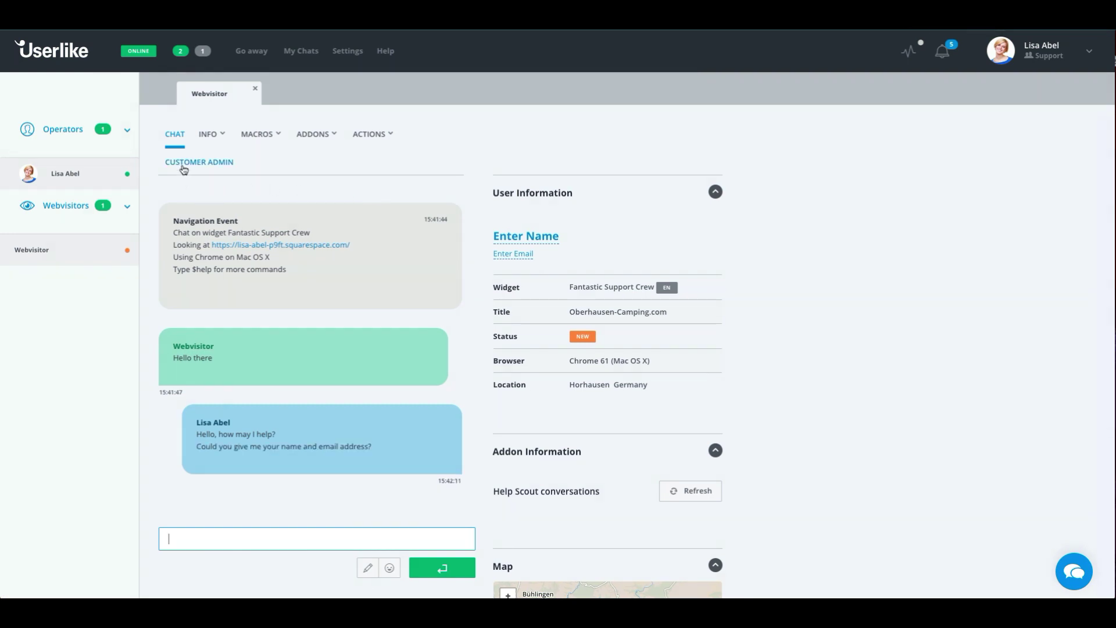
Check the ADDONS ticket options, then rate the chat five stars and focus the feedback comment
{"action": "left_click", "coordinate": [321, 139]}
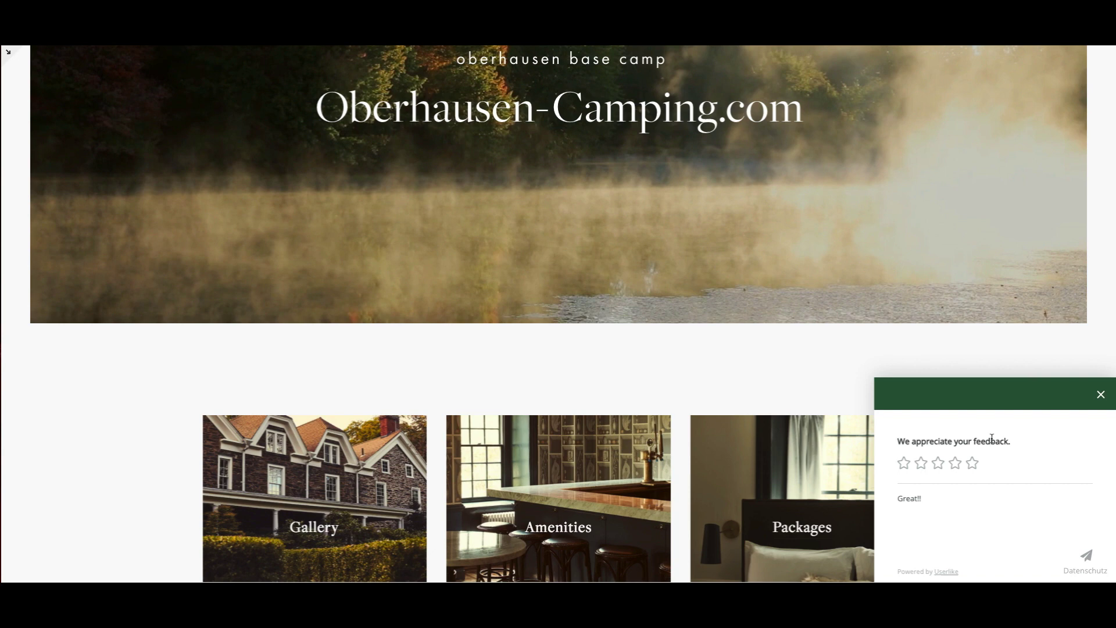
{"action": "left_click", "coordinate": [973, 463]}
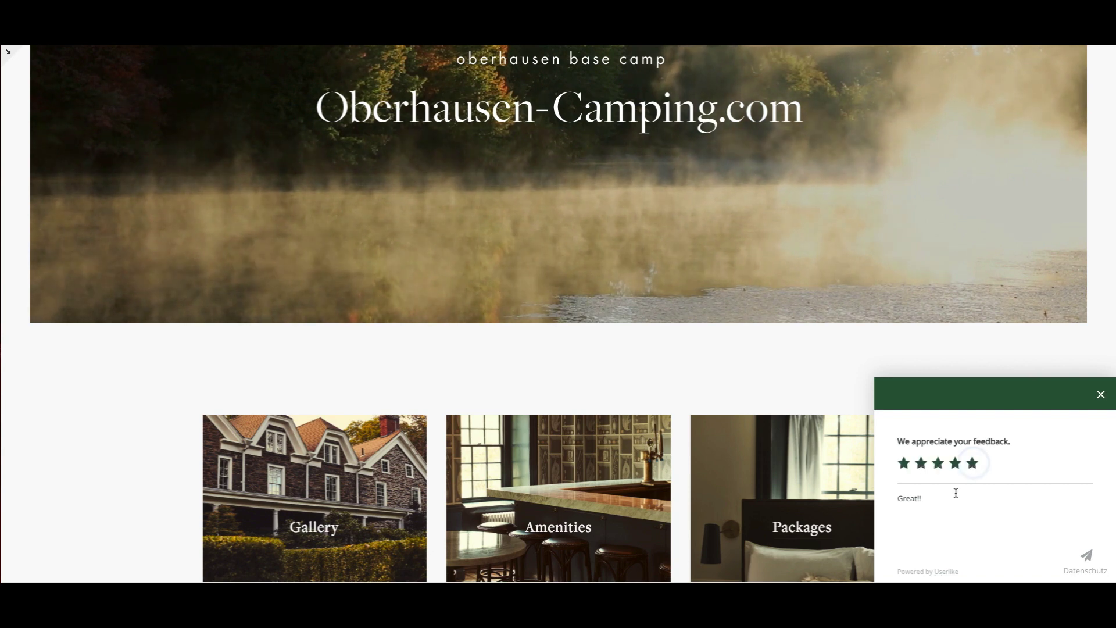
{"action": "left_click", "coordinate": [937, 500]}
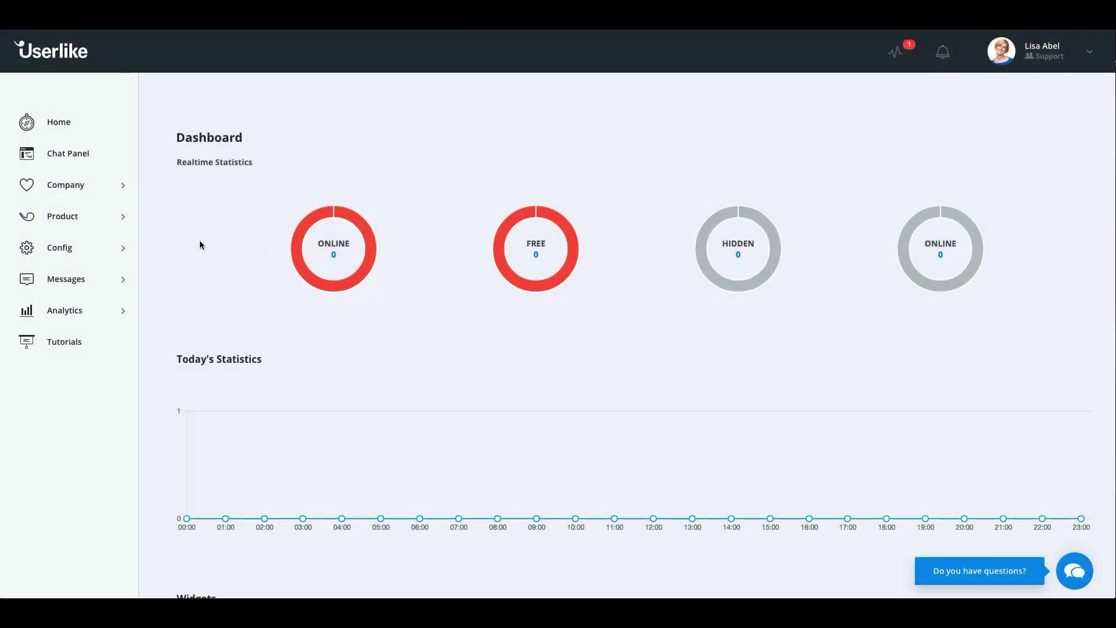
Open the Fantastic Support Crew widget's Appearance settings under Config
{"action": "left_click", "coordinate": [123, 248]}
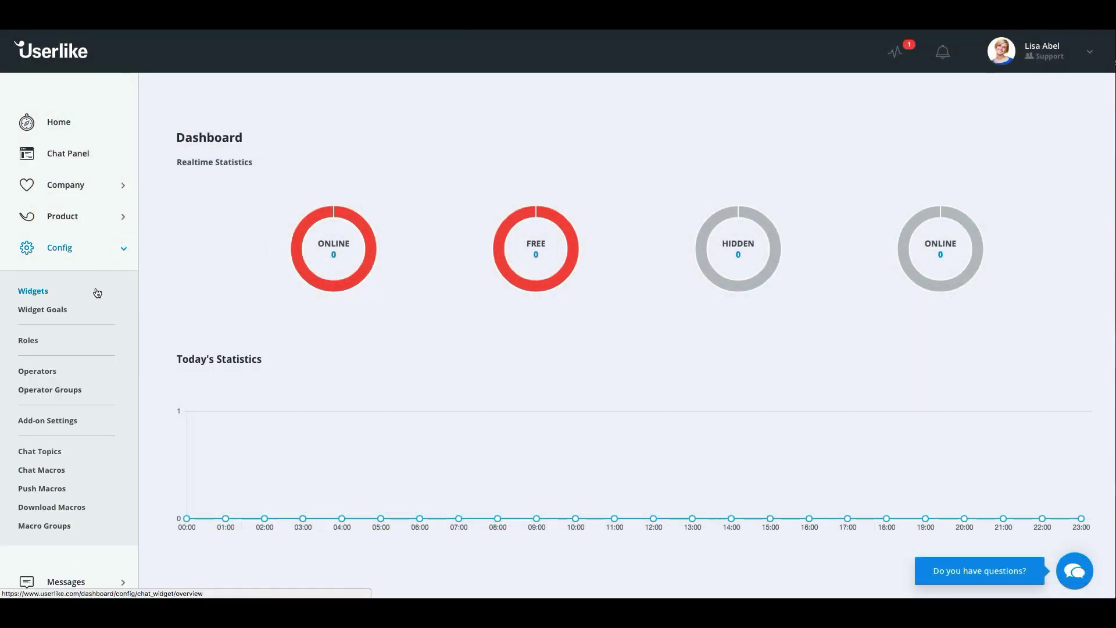
{"action": "left_click", "coordinate": [93, 290]}
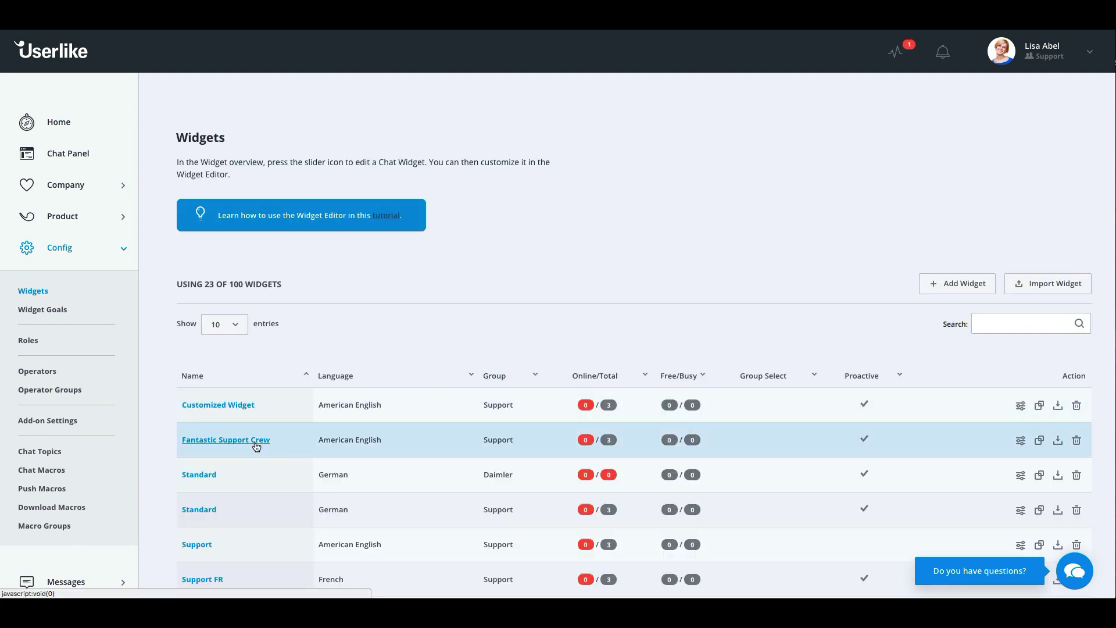
{"action": "left_click", "coordinate": [256, 441]}
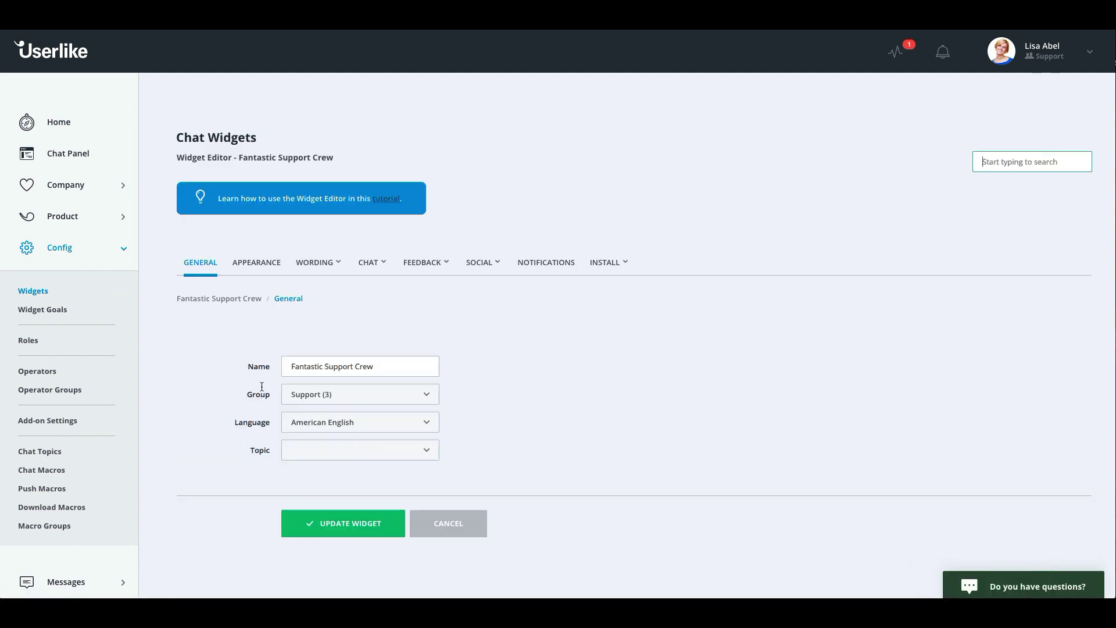
{"action": "left_click", "coordinate": [271, 267]}
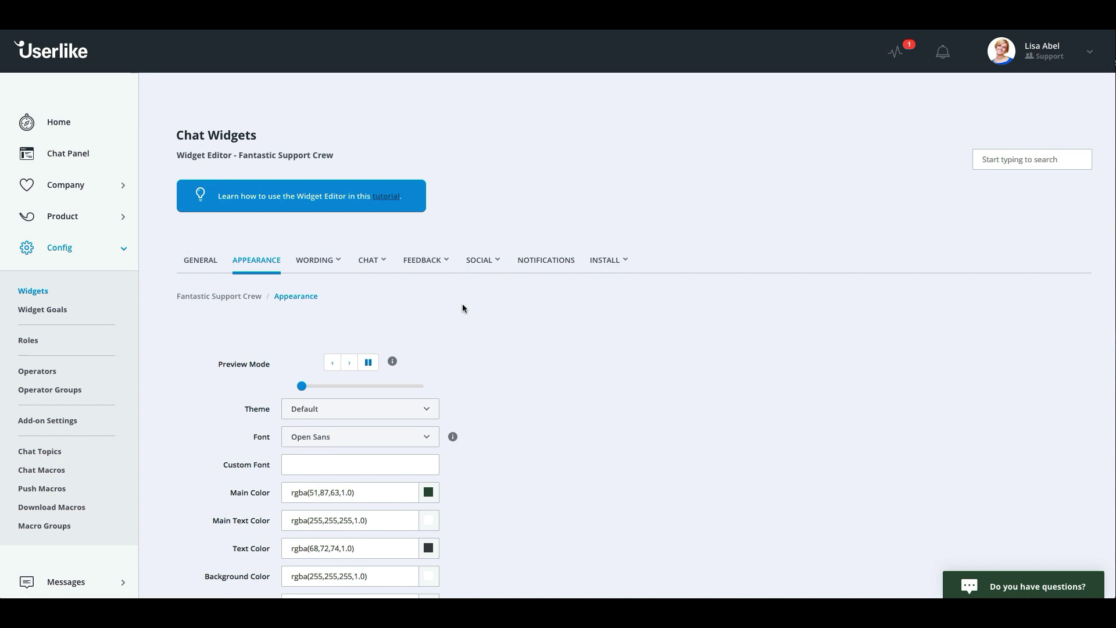
Try the Main Color picker, toggle Button Position left and right, and nudge the Button Offset
{"action": "scroll", "coordinate": [463, 303], "scroll_direction": "down", "scroll_amount": 3}
{"action": "scroll", "coordinate": [462, 303], "scroll_direction": "down", "scroll_amount": 1}
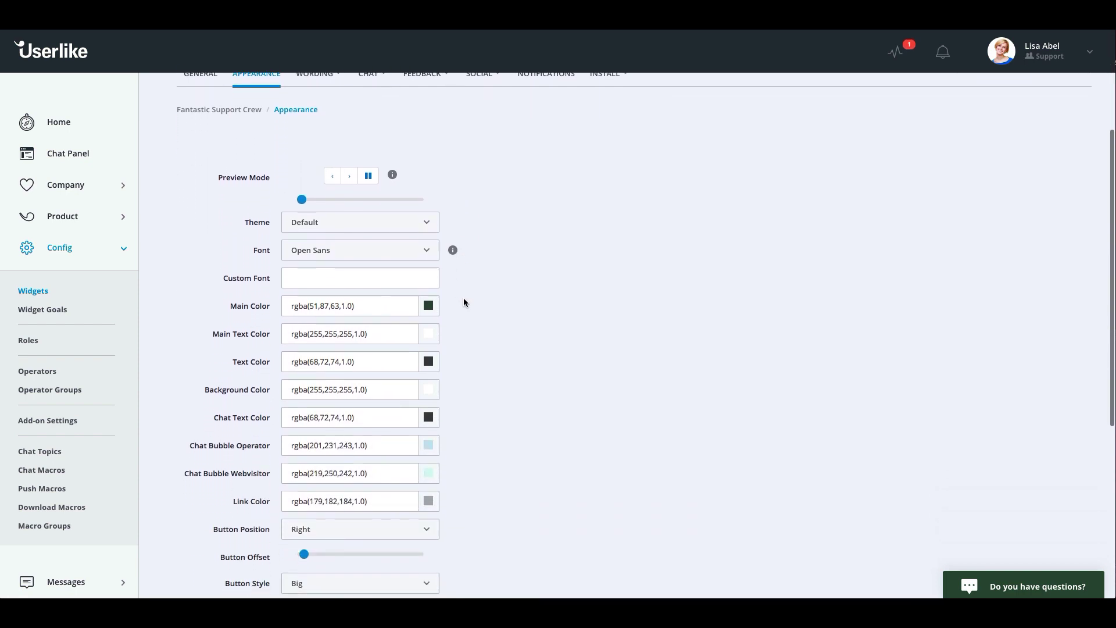
{"action": "left_click", "coordinate": [430, 306]}
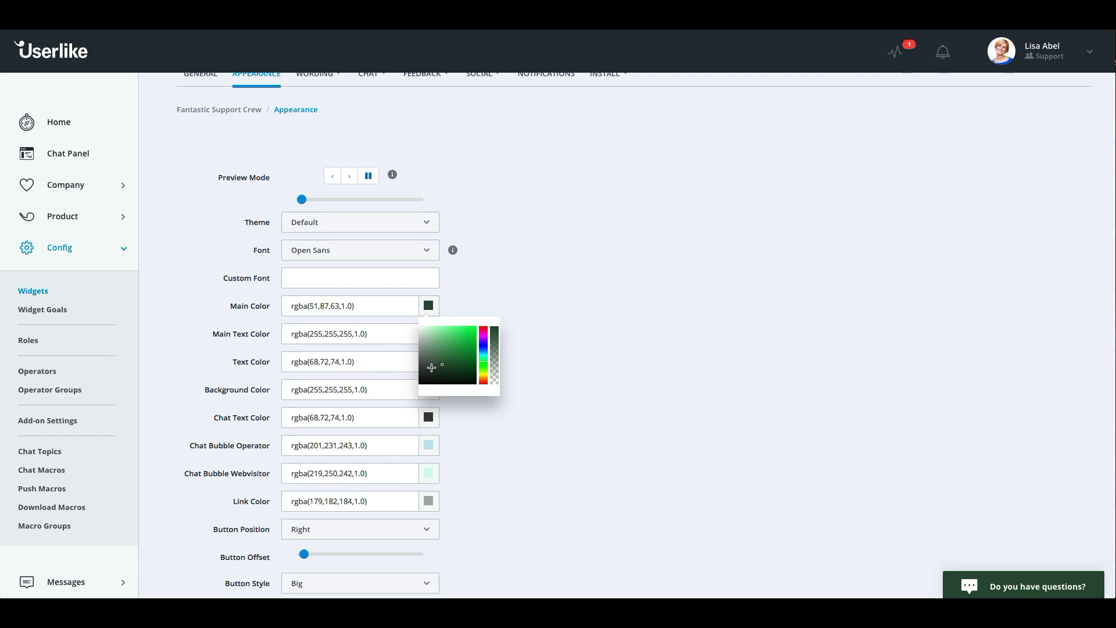
{"action": "scroll", "coordinate": [430, 306], "scroll_direction": "down", "scroll_amount": 4}
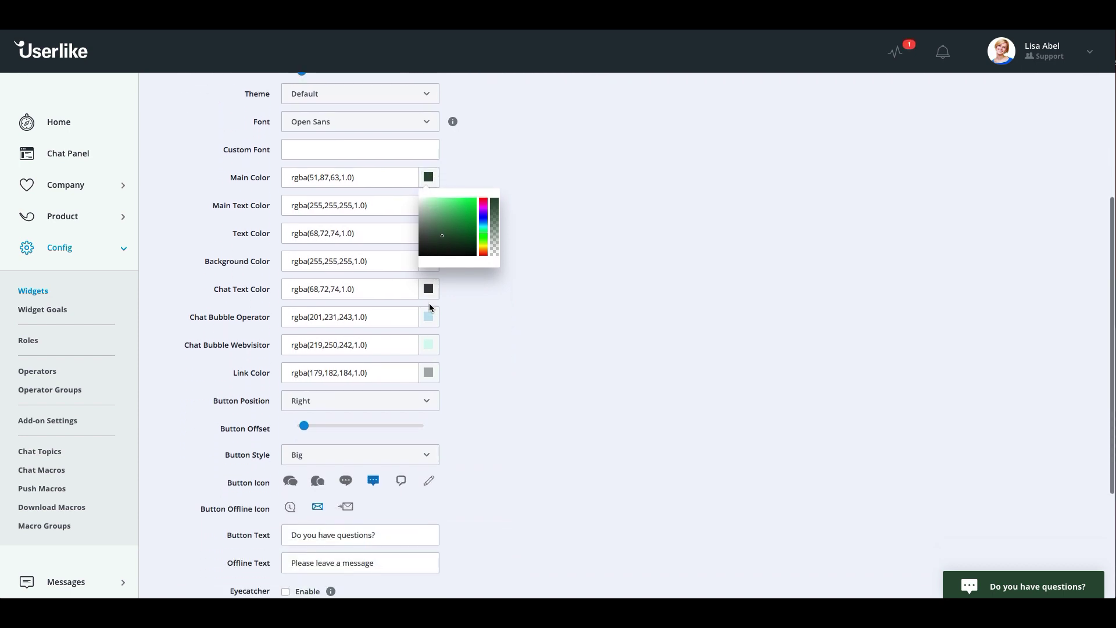
{"action": "left_click", "coordinate": [389, 324]}
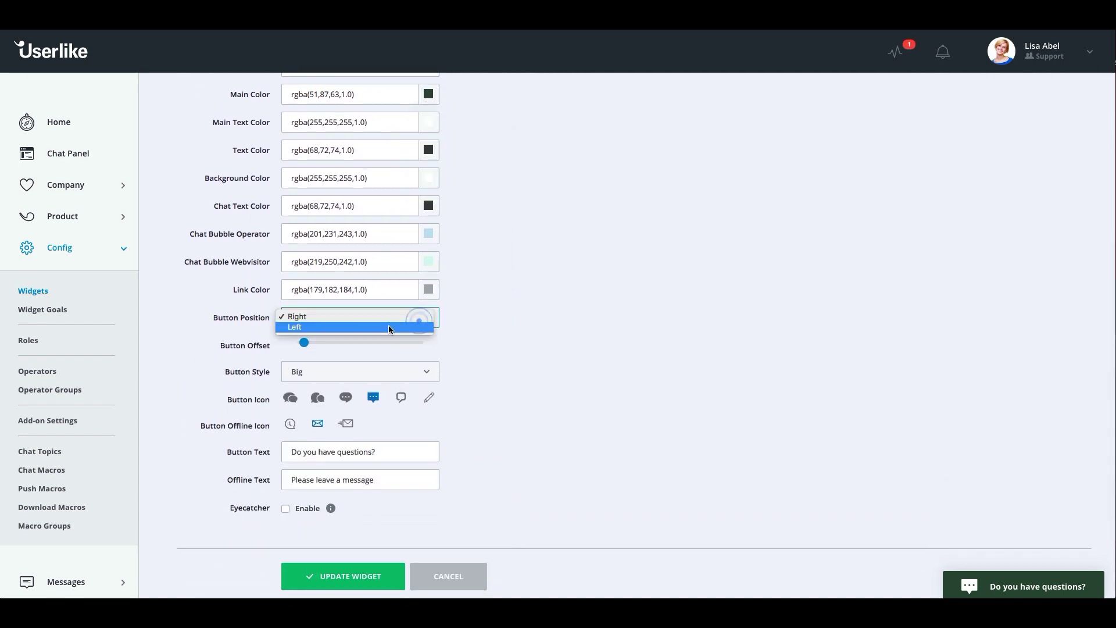
{"action": "left_click", "coordinate": [386, 325]}
{"action": "left_click", "coordinate": [381, 318]}
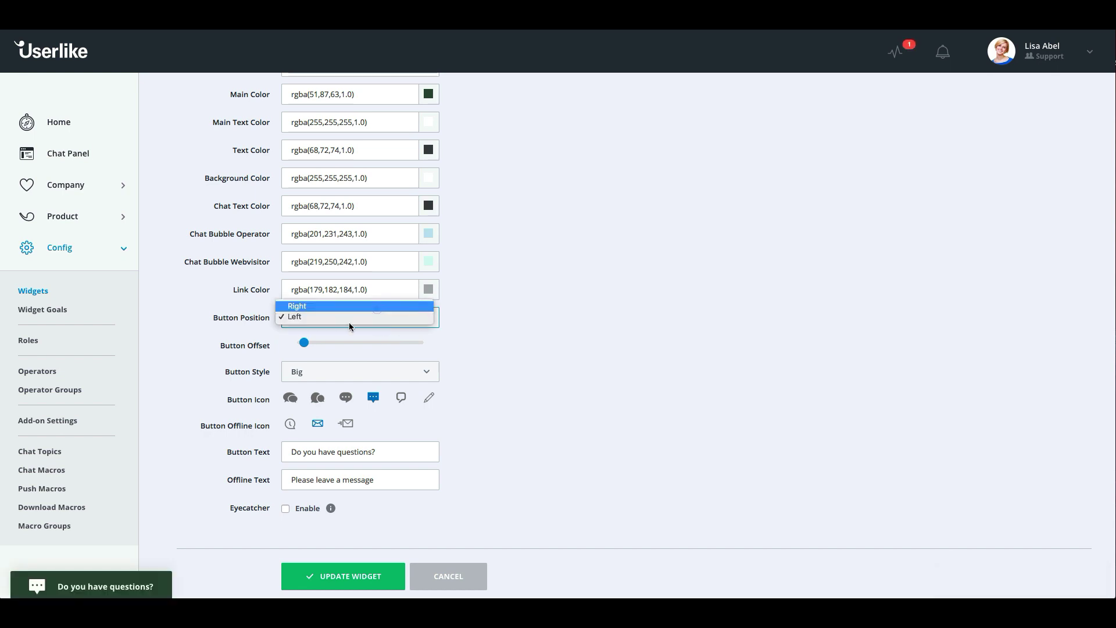
{"action": "left_click", "coordinate": [377, 307]}
{"action": "mouse_move", "coordinate": [303, 344]}
{"action": "left_mouse_down"}
{"action": "mouse_move", "coordinate": [384, 344]}
{"action": "mouse_move", "coordinate": [304, 344]}
{"action": "left_mouse_up"}
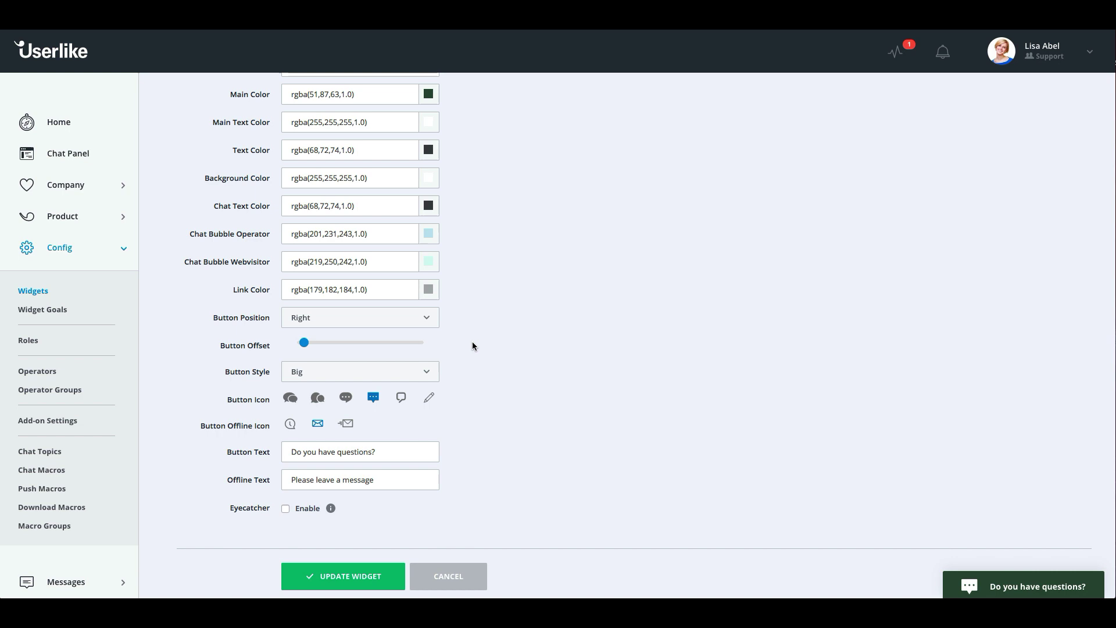
Cycle through the four chat button icons and focus the button text field
{"action": "scroll", "coordinate": [491, 340], "scroll_direction": "down", "scroll_amount": 2}
{"action": "left_click", "coordinate": [299, 323]}
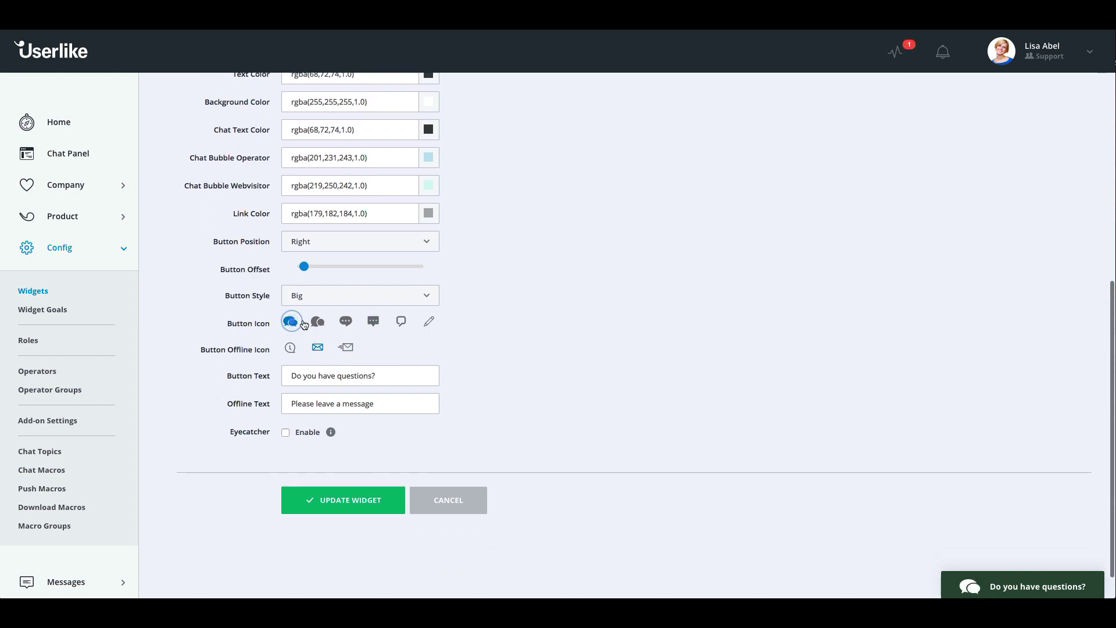
{"action": "left_click", "coordinate": [318, 322]}
{"action": "left_click", "coordinate": [347, 322]}
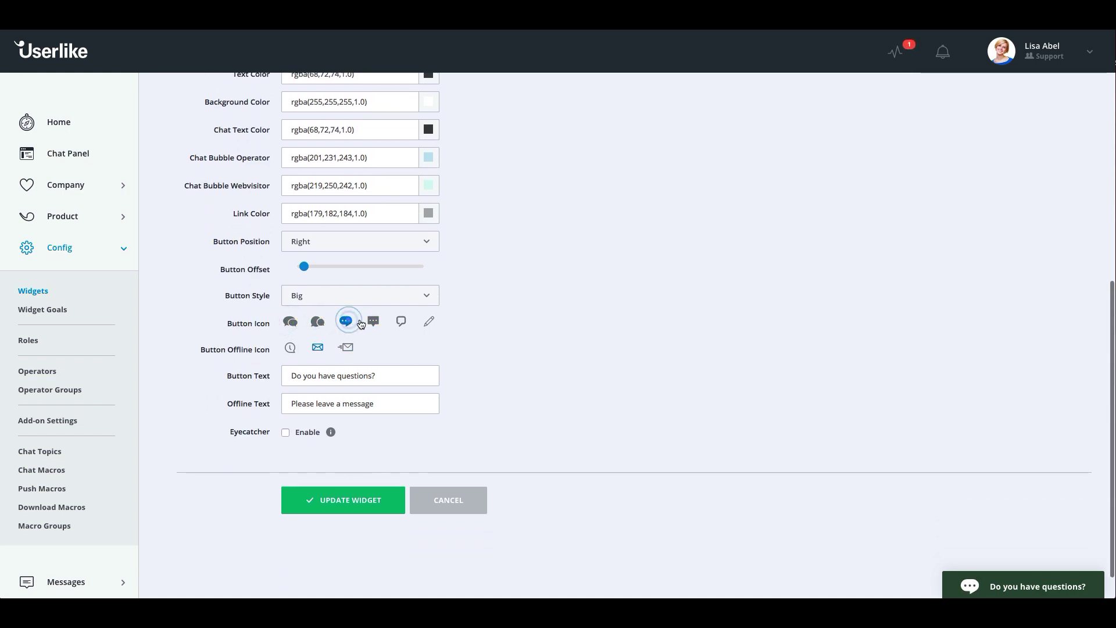
{"action": "left_click", "coordinate": [374, 321]}
{"action": "left_click", "coordinate": [382, 375]}
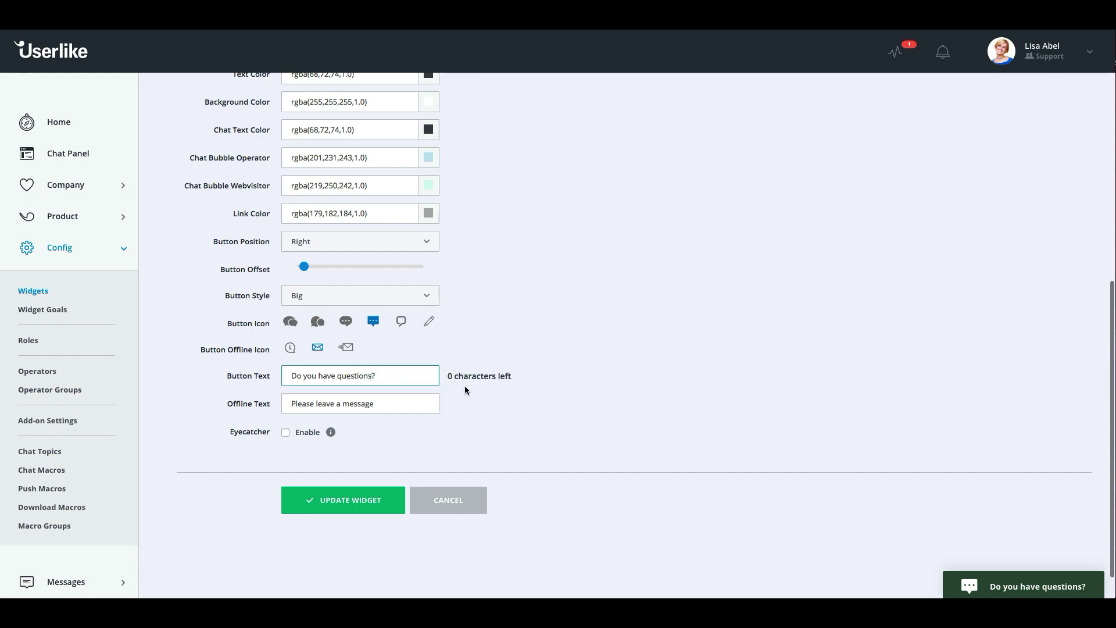
Switch the widget to Proactive mode with a 1 Minute proactive timeout
{"action": "scroll", "coordinate": [386, 295], "scroll_direction": "down", "scroll_amount": 2}
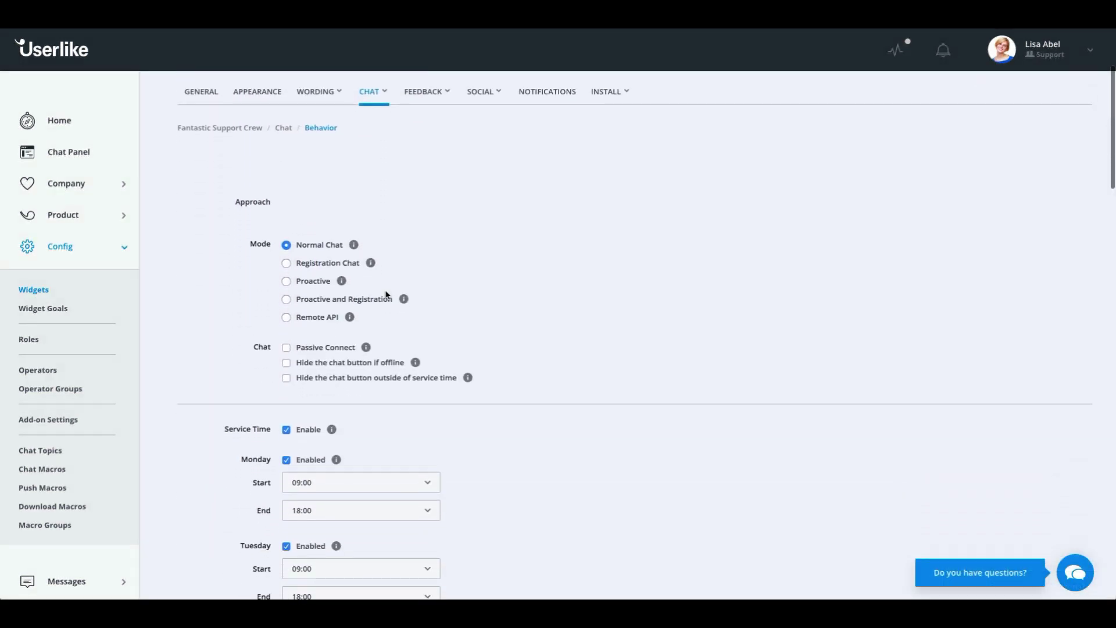
{"action": "left_click", "coordinate": [286, 282]}
{"action": "scroll", "coordinate": [307, 295], "scroll_direction": "down", "scroll_amount": 2}
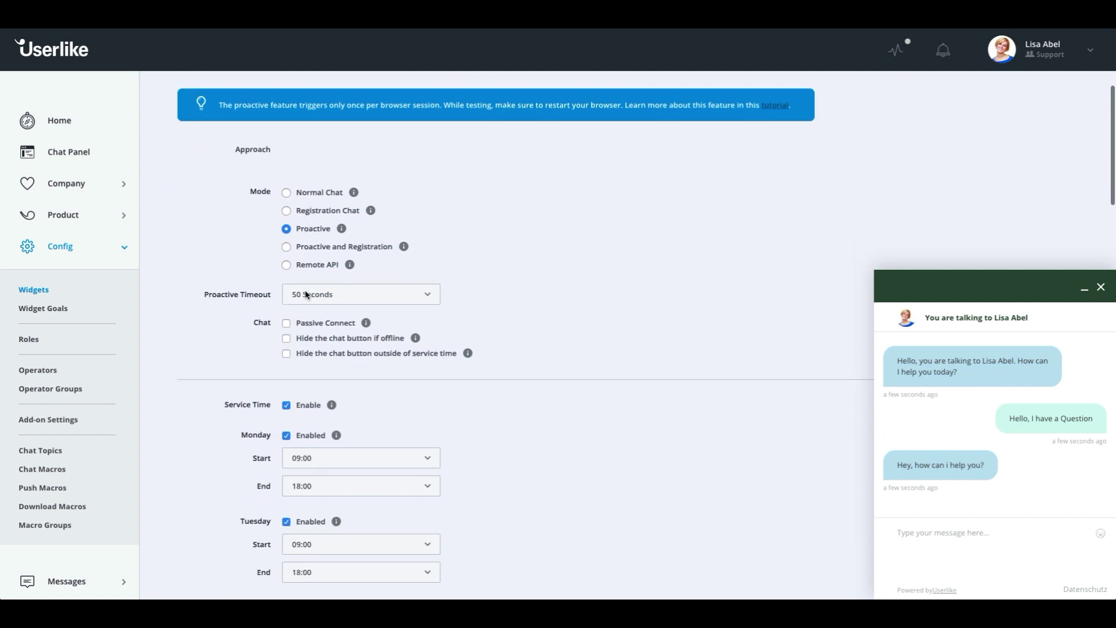
{"action": "left_click", "coordinate": [357, 291]}
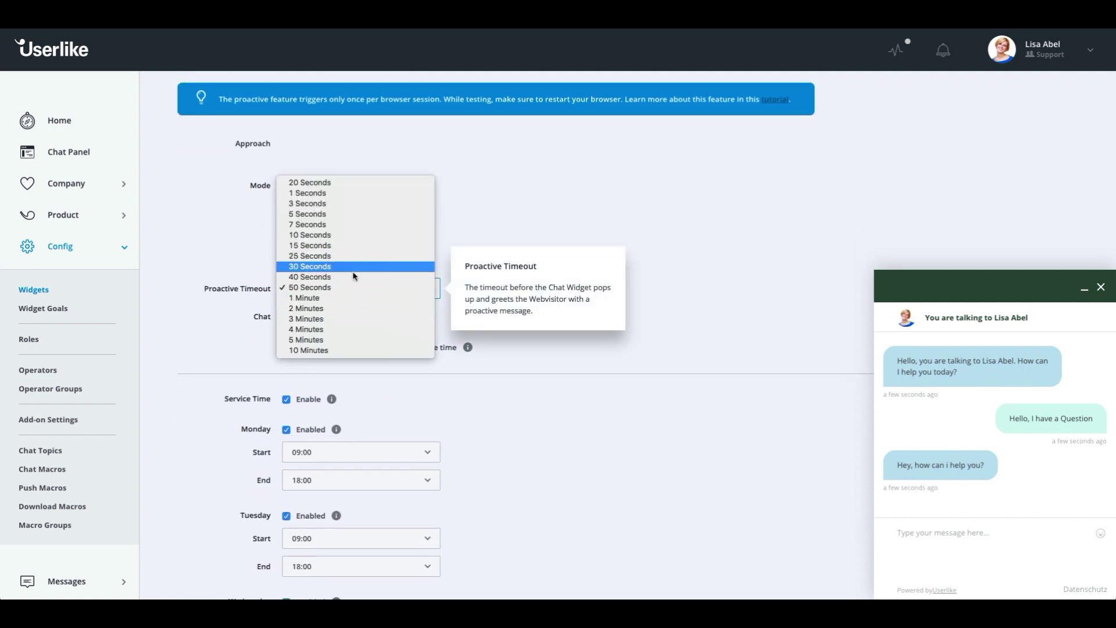
{"action": "left_click", "coordinate": [343, 299]}
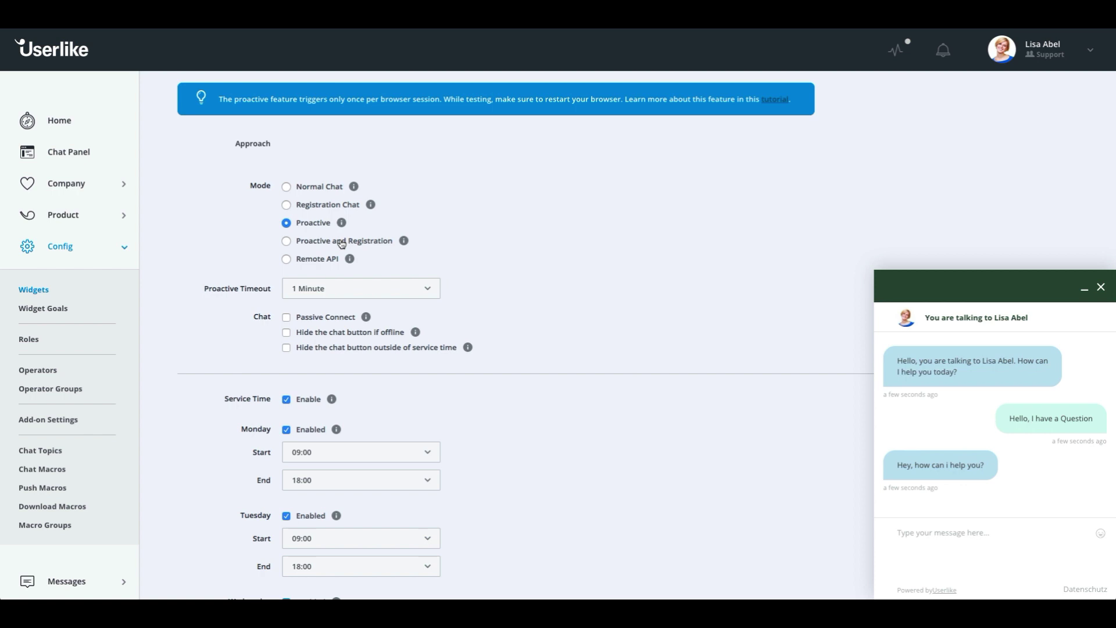
Set the Chat Butler Timeout to 5 Minutes
{"action": "scroll", "coordinate": [342, 243], "scroll_direction": "down", "scroll_amount": 6}
{"action": "scroll", "coordinate": [342, 243], "scroll_direction": "down", "scroll_amount": 10}
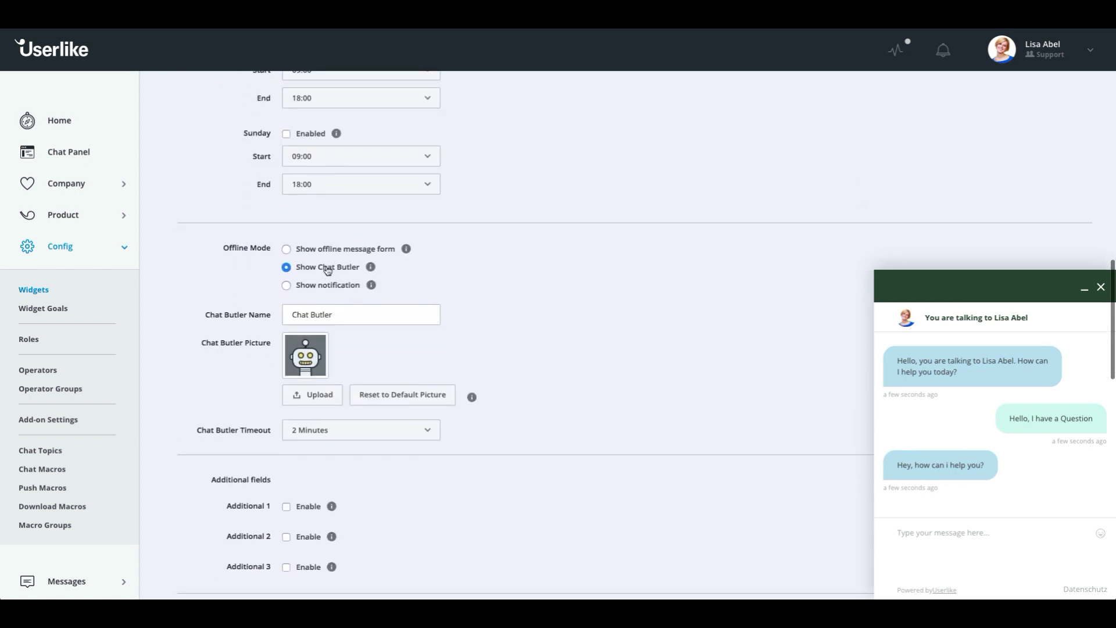
{"action": "left_click", "coordinate": [342, 327]}
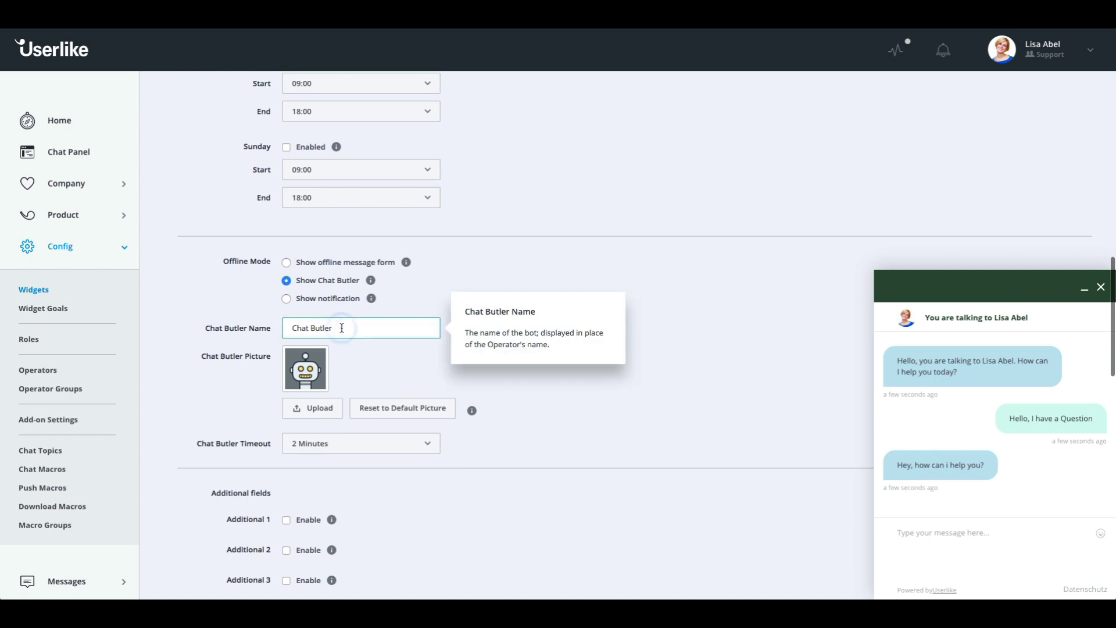
{"action": "left_click", "coordinate": [340, 444]}
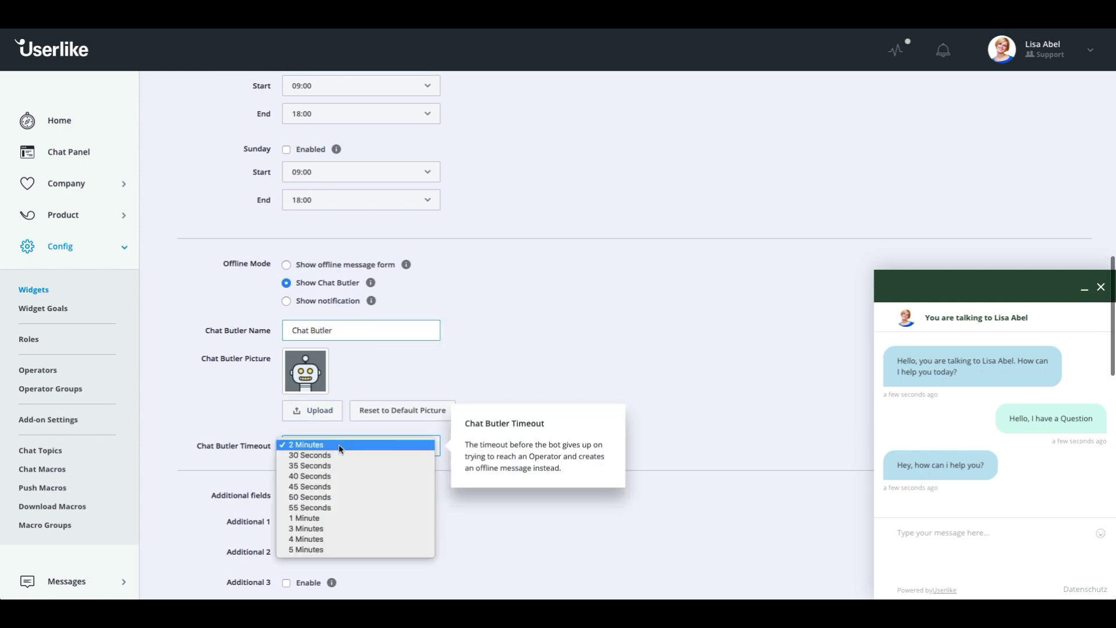
{"action": "left_click", "coordinate": [326, 550]}
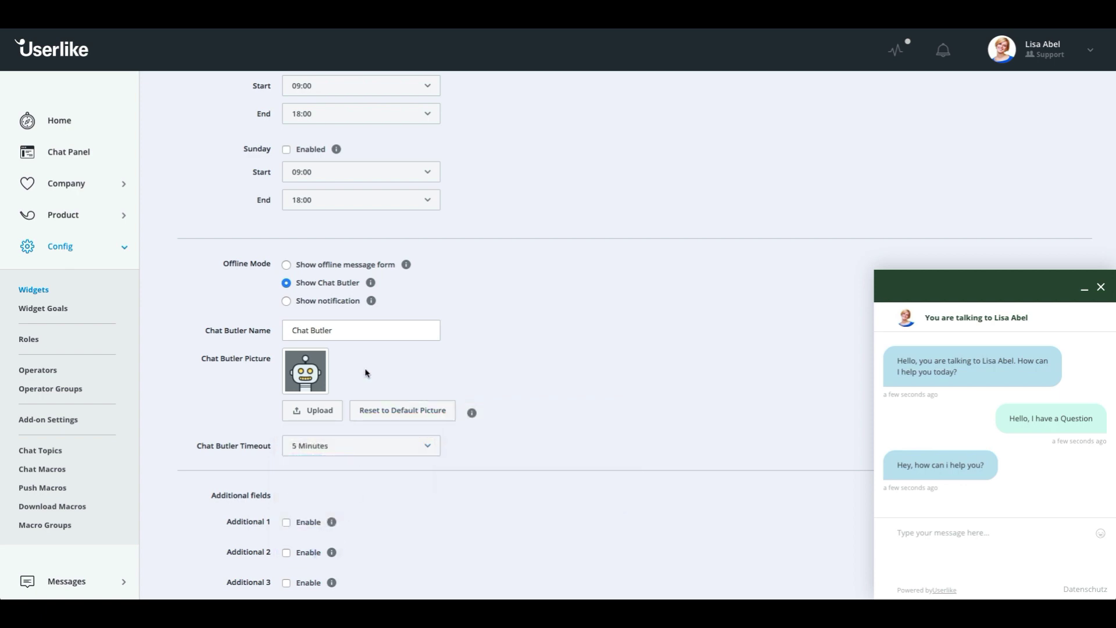
{"action": "scroll", "coordinate": [366, 373], "scroll_direction": "down", "scroll_amount": 1}
{"action": "scroll", "coordinate": [366, 373], "scroll_direction": "down", "scroll_amount": 2}
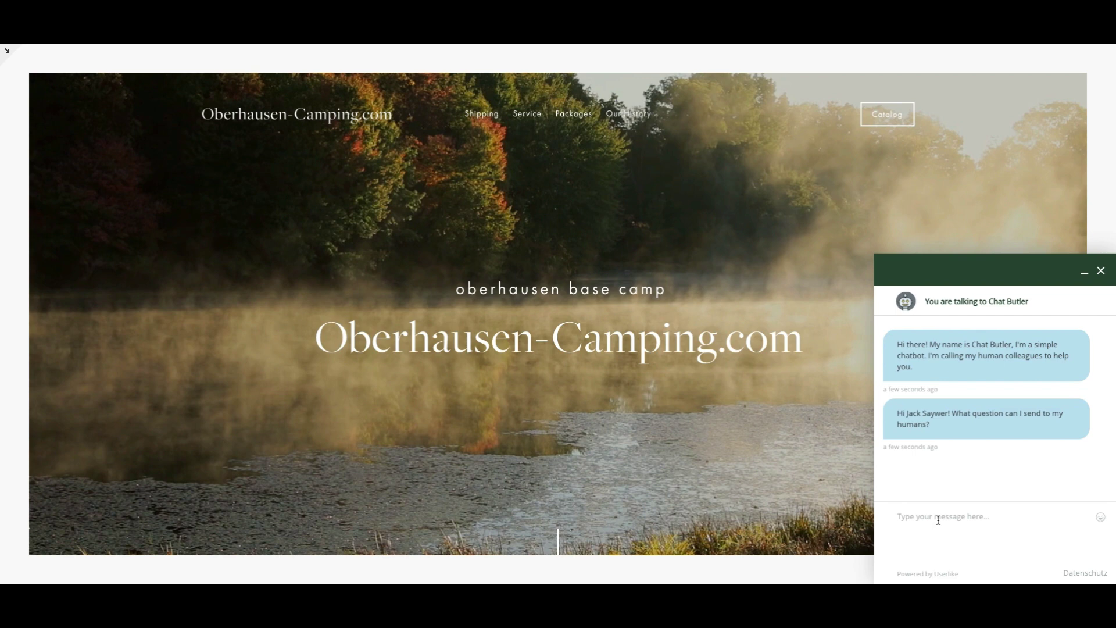
As the visitor on the camping website, type 'Hello Where can' to the Chat Butler
{"action": "left_click", "coordinate": [938, 520]}
{"action": "type", "text": "Hel"}
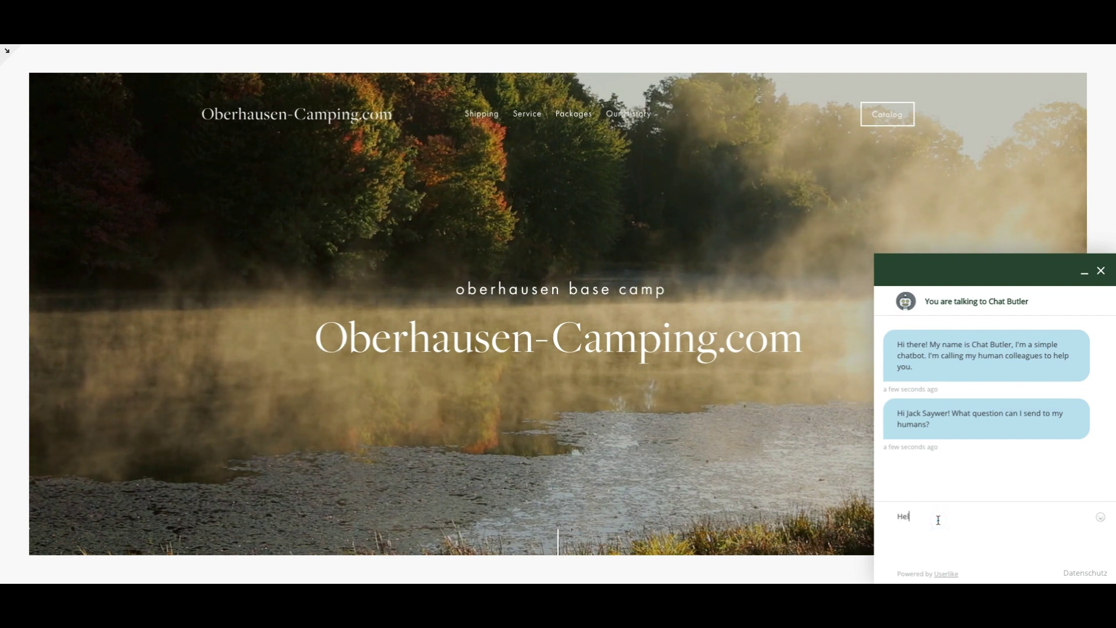
{"action": "type", "text": "lo"}
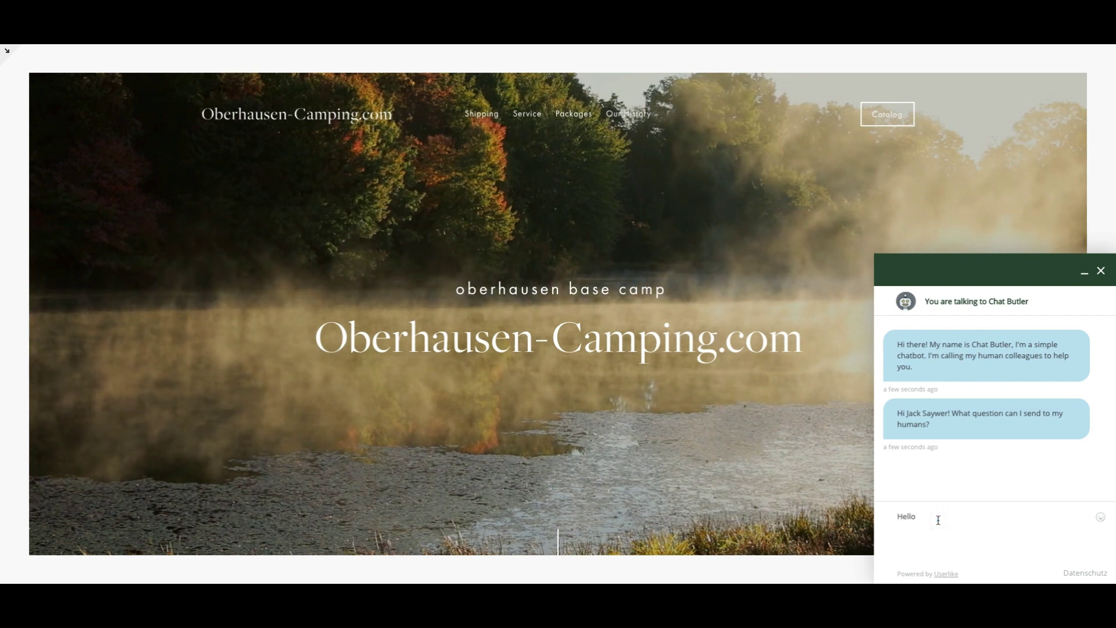
{"action": "type", "text": " Where can"}
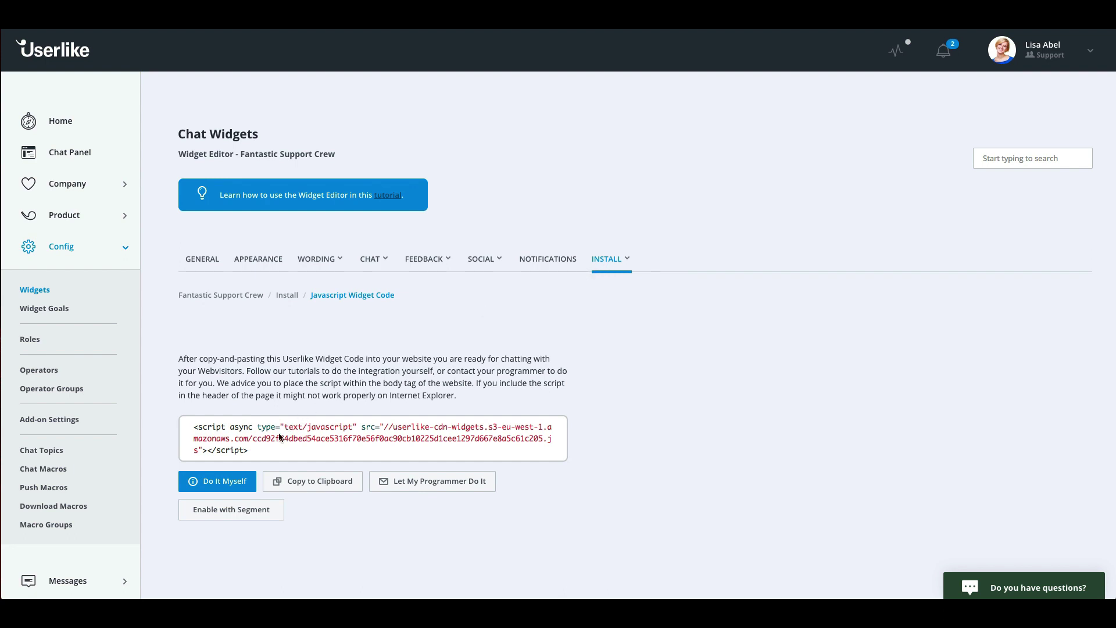
Copy the widget install code, view the shopware integration guide, and return to the Dashboard
{"action": "left_click", "coordinate": [300, 484]}
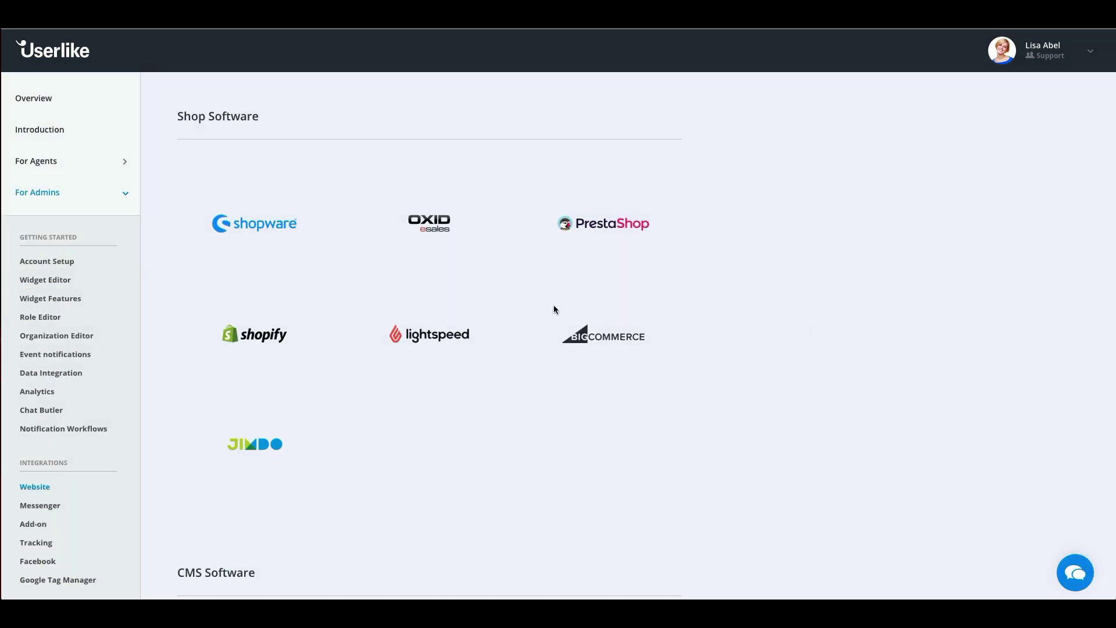
{"action": "left_click", "coordinate": [248, 227]}
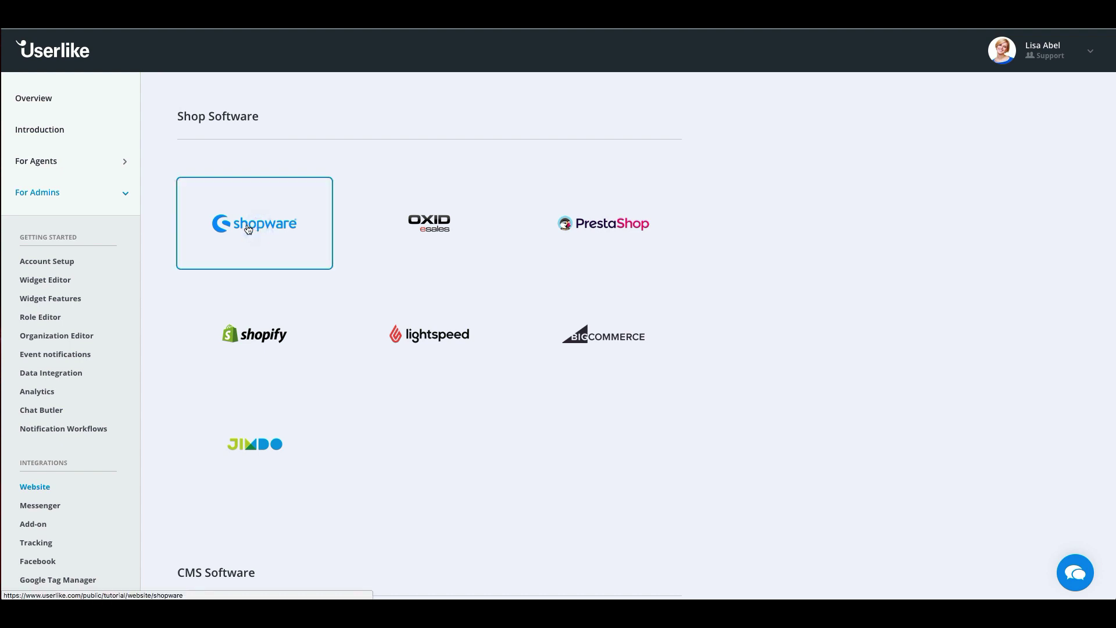
{"action": "left_click", "coordinate": [125, 279]}
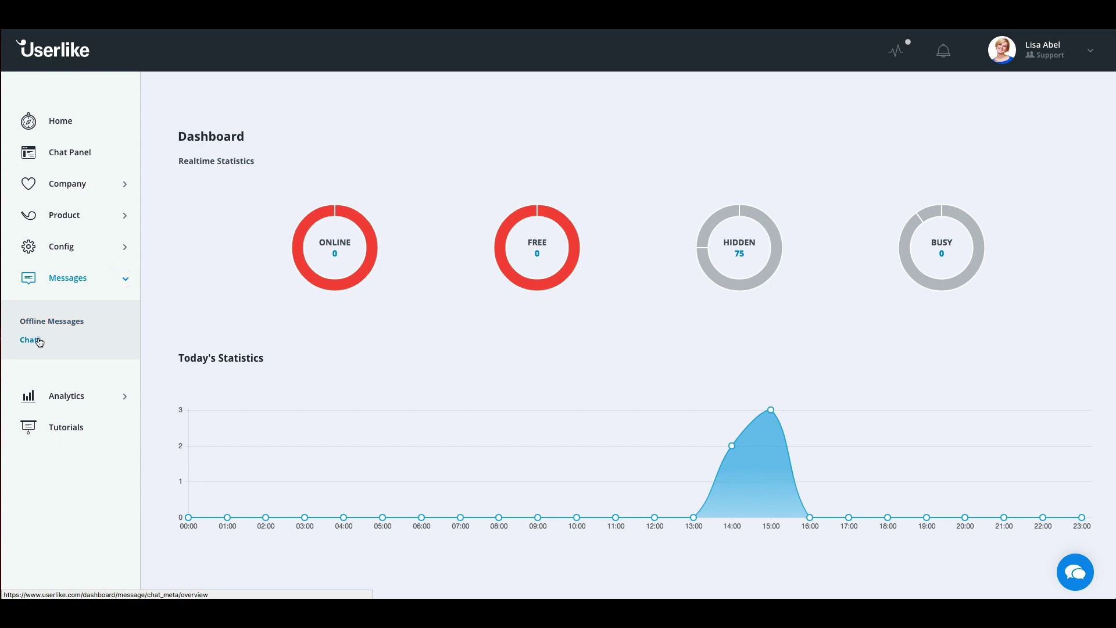
Open the newest 2017-10-27 chat and inspect its Status, Topic and Create Ticket options
{"action": "left_click", "coordinate": [38, 342]}
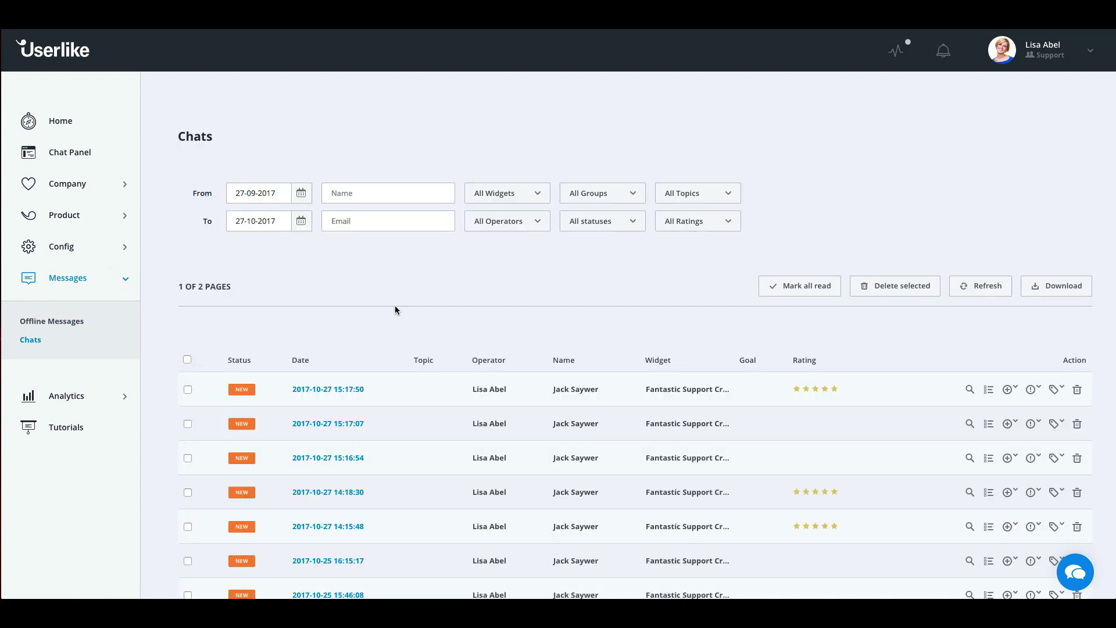
{"action": "left_click", "coordinate": [333, 307]}
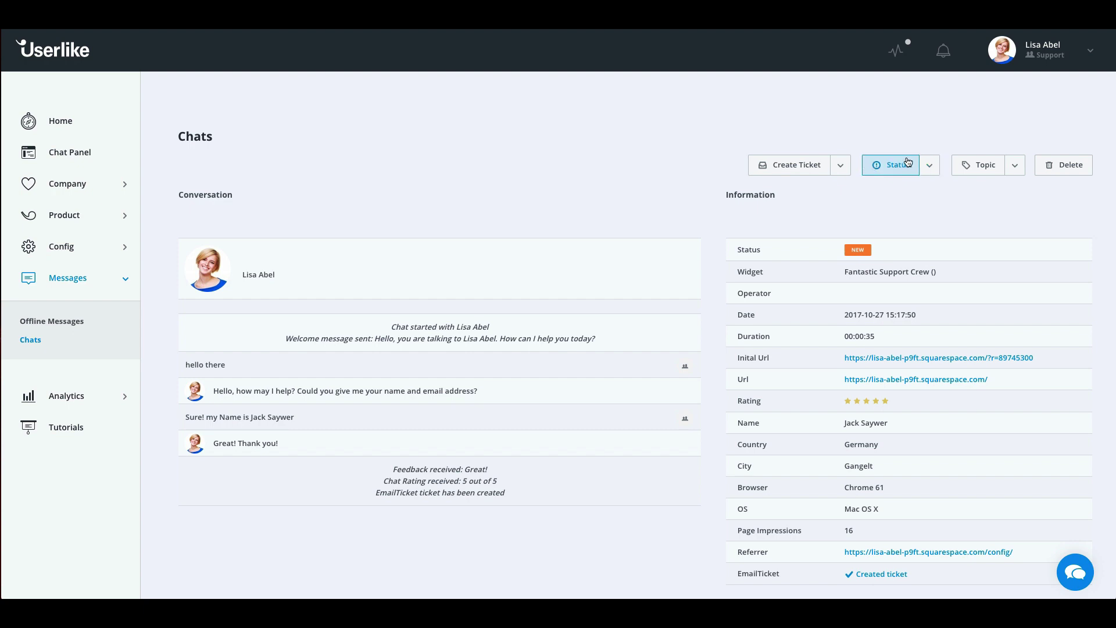
{"action": "left_click", "coordinate": [928, 165]}
{"action": "left_click", "coordinate": [1014, 166]}
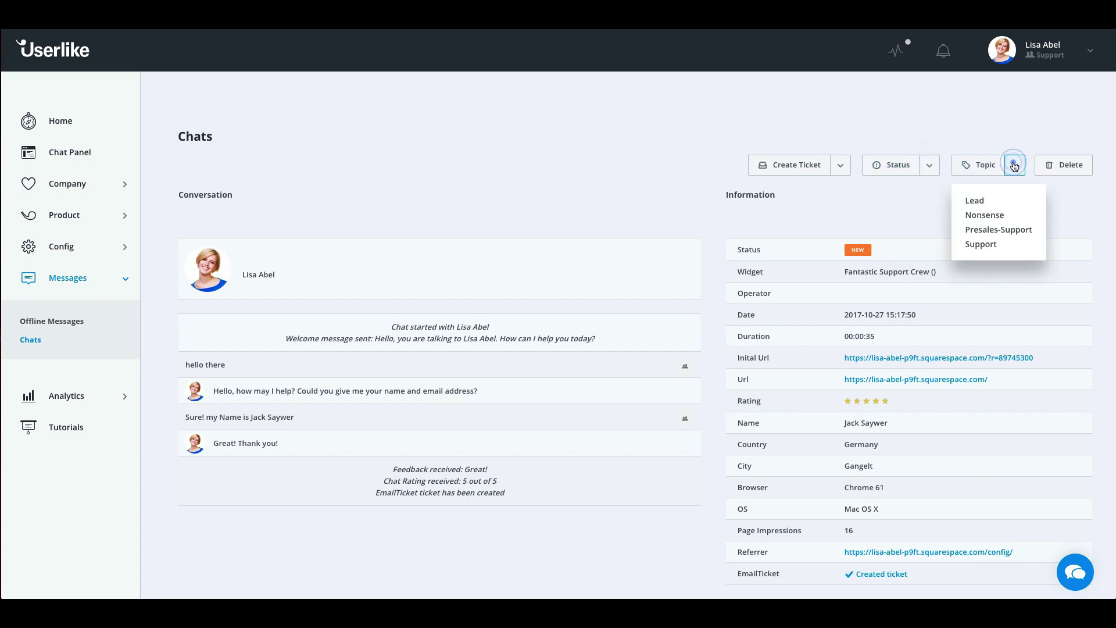
{"action": "left_click", "coordinate": [837, 168]}
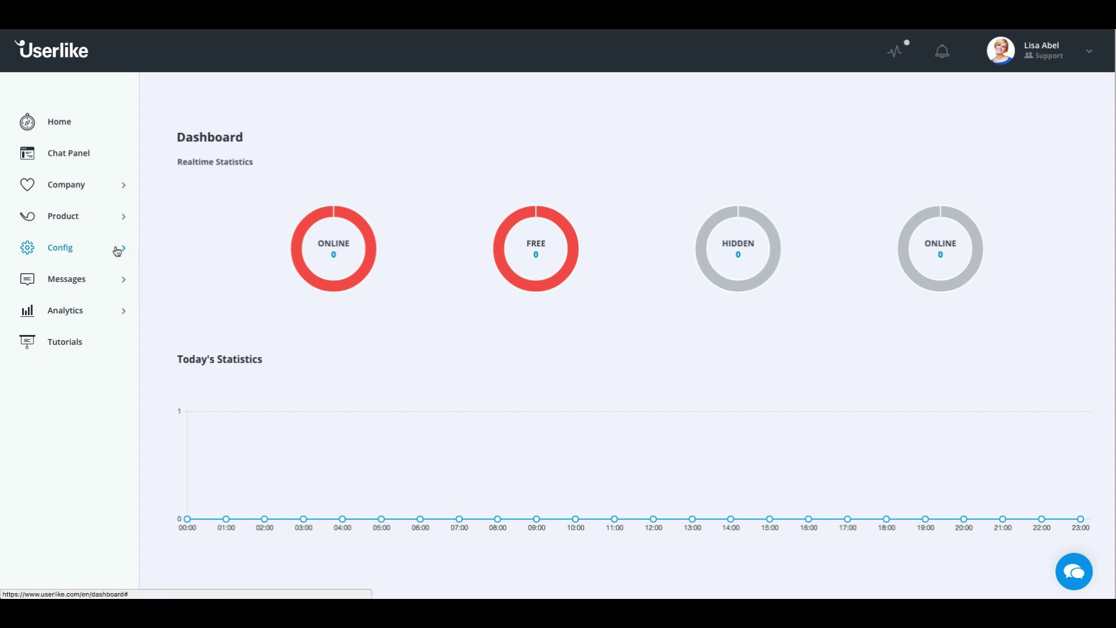
Open the owner's own operator profile from Config > Operators
{"action": "left_click", "coordinate": [118, 249]}
{"action": "left_click", "coordinate": [43, 373]}
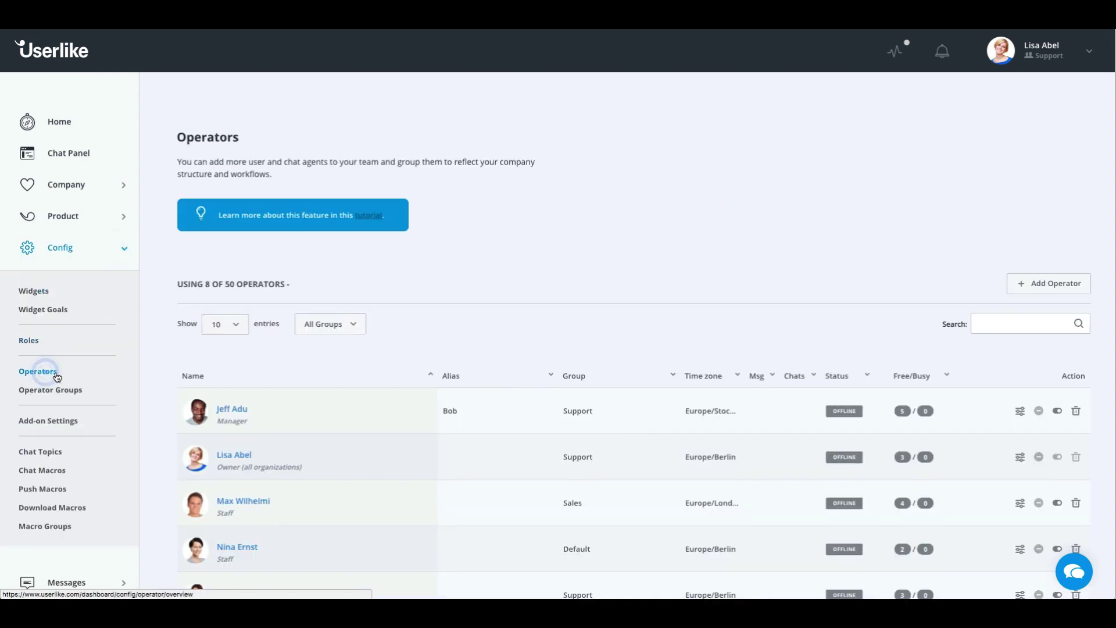
{"action": "scroll", "coordinate": [327, 391], "scroll_direction": "down", "scroll_amount": 2}
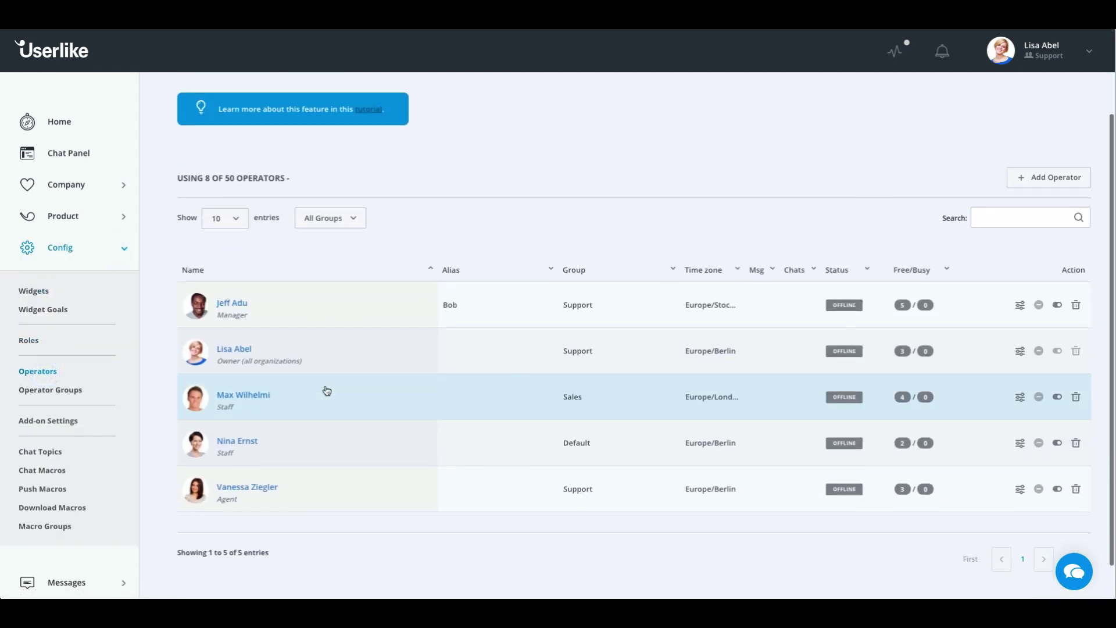
{"action": "left_click", "coordinate": [238, 349]}
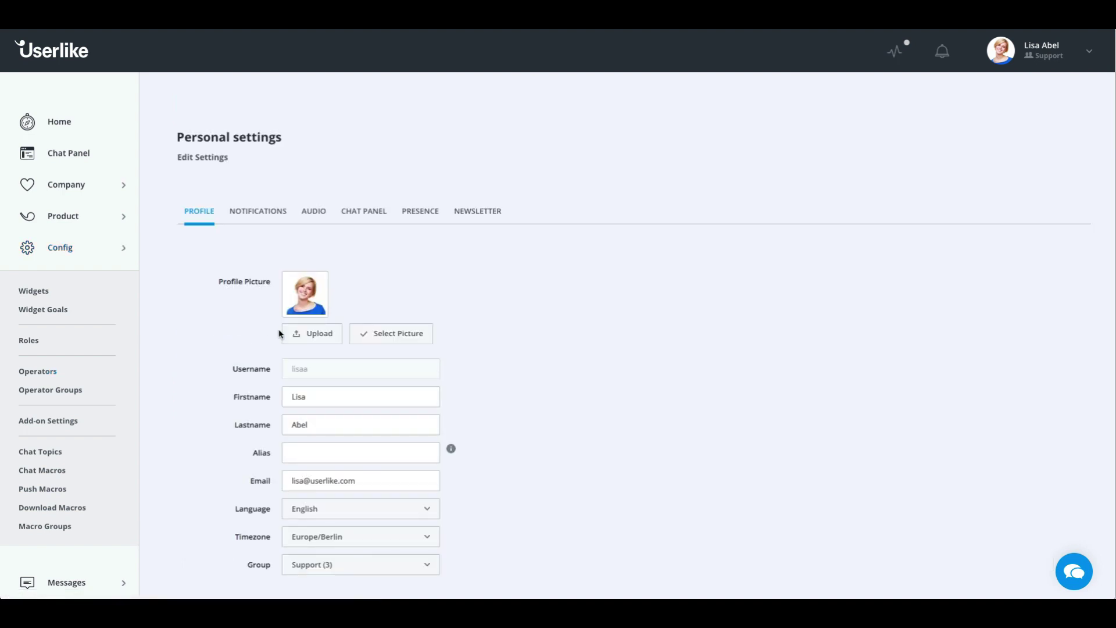
{"action": "scroll", "coordinate": [520, 317], "scroll_direction": "down", "scroll_amount": 2}
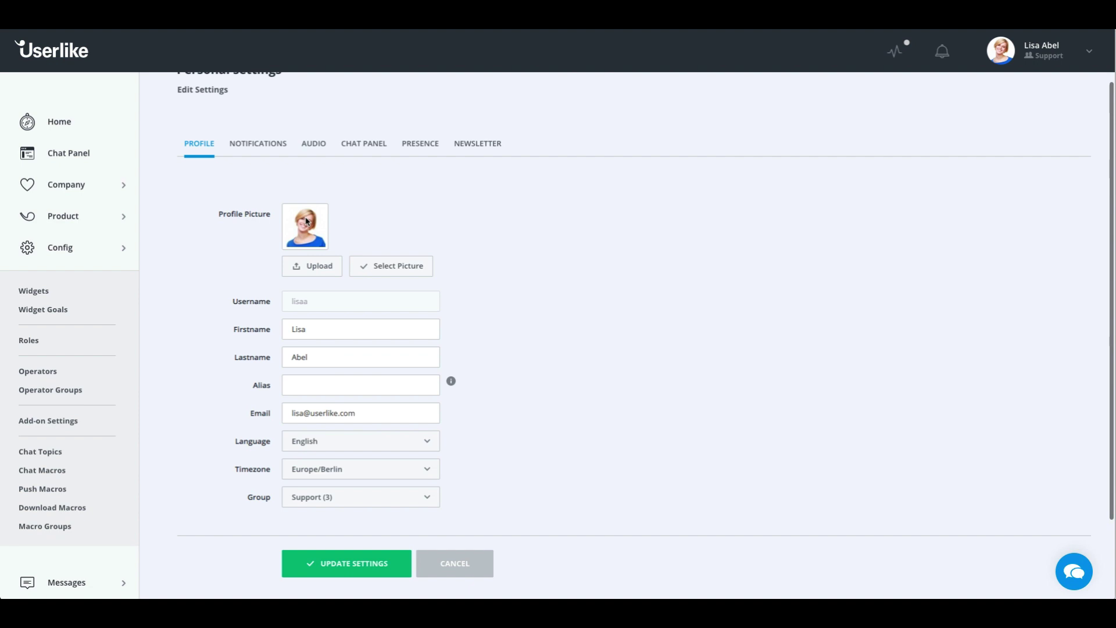
Review the Notifications and Chat Panel settings, leaving Chat Slots at 3
{"action": "left_click", "coordinate": [260, 143]}
{"action": "scroll", "coordinate": [505, 287], "scroll_direction": "down", "scroll_amount": 1}
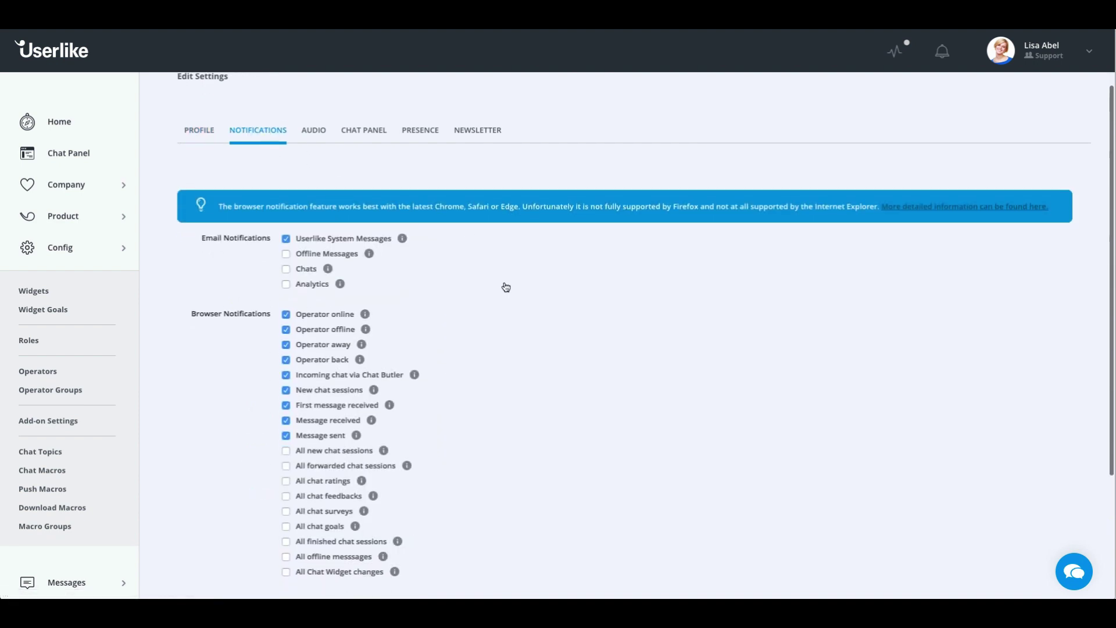
{"action": "scroll", "coordinate": [506, 287], "scroll_direction": "down", "scroll_amount": 1}
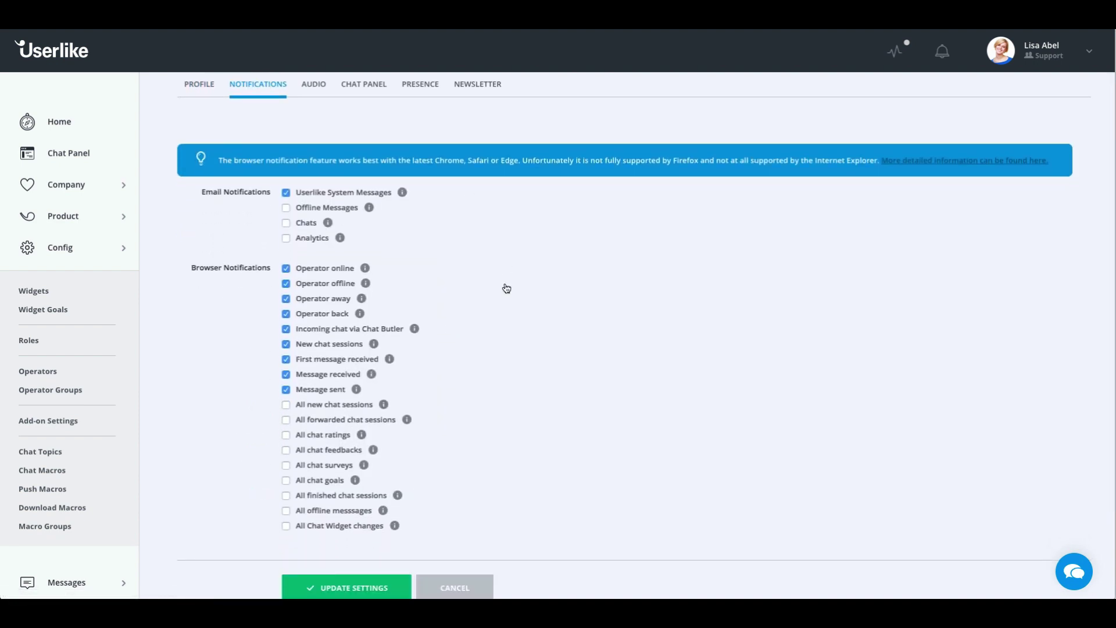
{"action": "scroll", "coordinate": [383, 122], "scroll_direction": "up", "scroll_amount": 1}
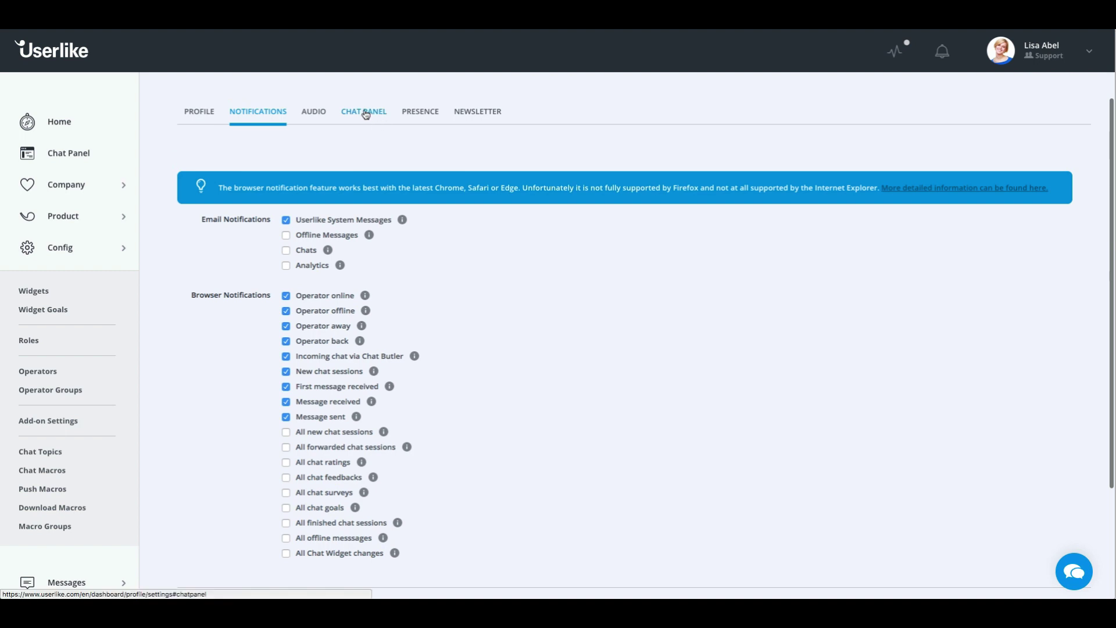
{"action": "left_click", "coordinate": [364, 110]}
{"action": "left_click", "coordinate": [356, 364]}
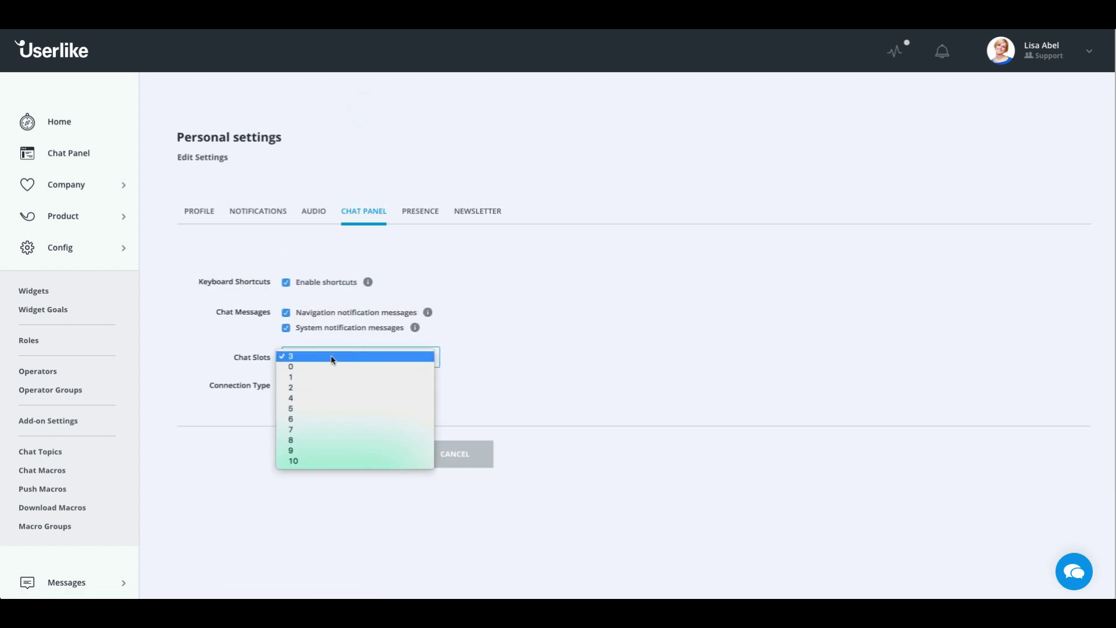
{"action": "left_click", "coordinate": [333, 357]}
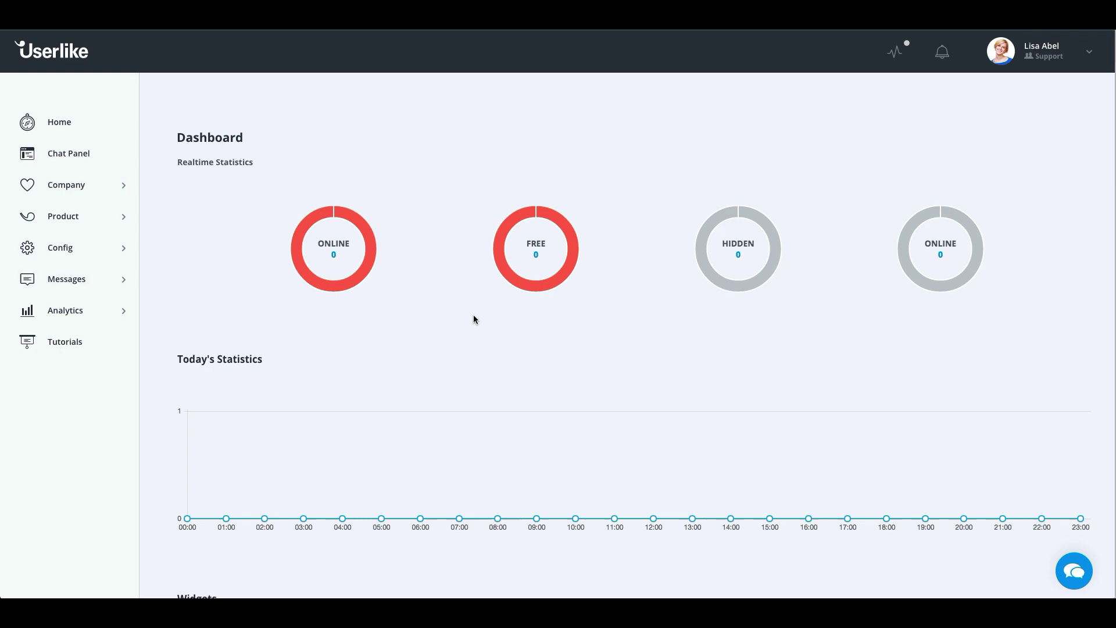
Open the Quality analytics report to see First Response Time for 30-09-2017 to 30-10-2017
{"action": "left_click", "coordinate": [123, 316]}
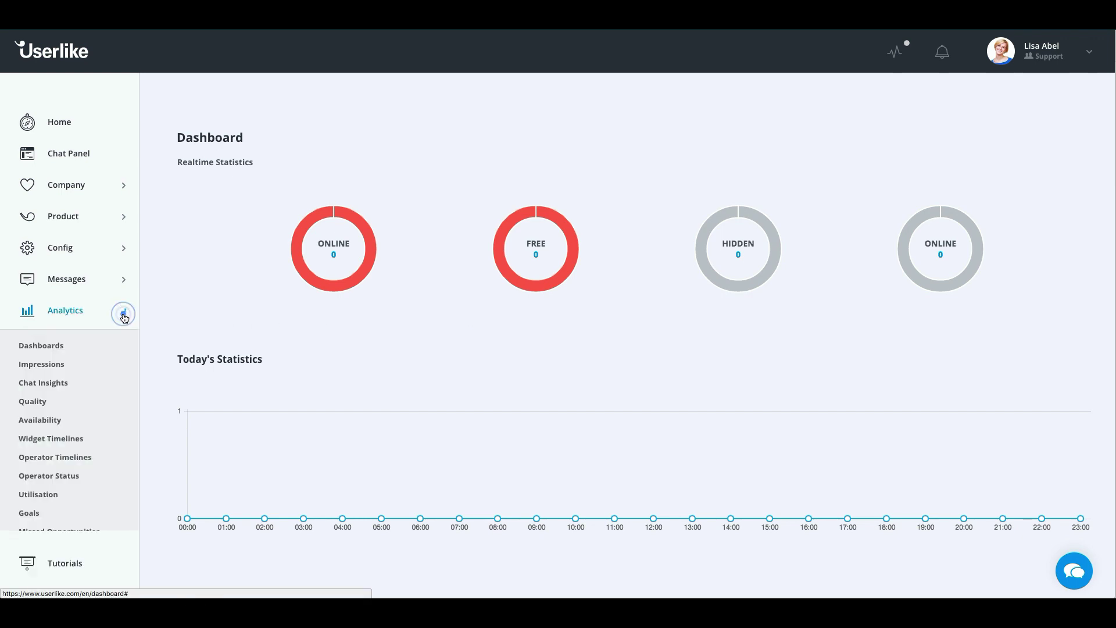
{"action": "scroll", "coordinate": [124, 319], "scroll_direction": "down", "scroll_amount": 2}
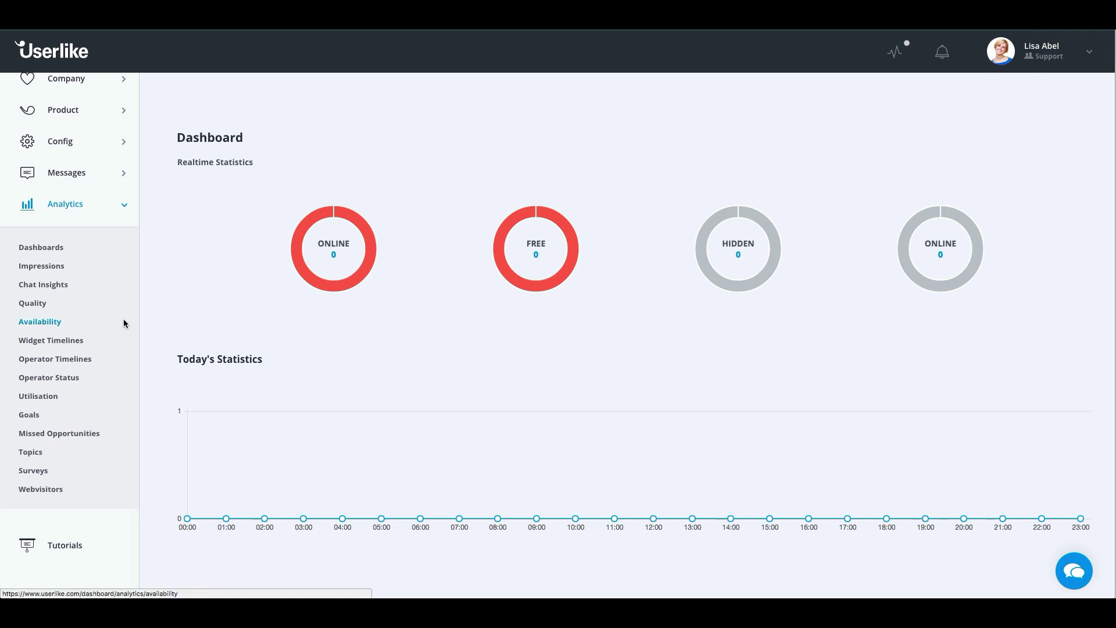
{"action": "left_click", "coordinate": [36, 304]}
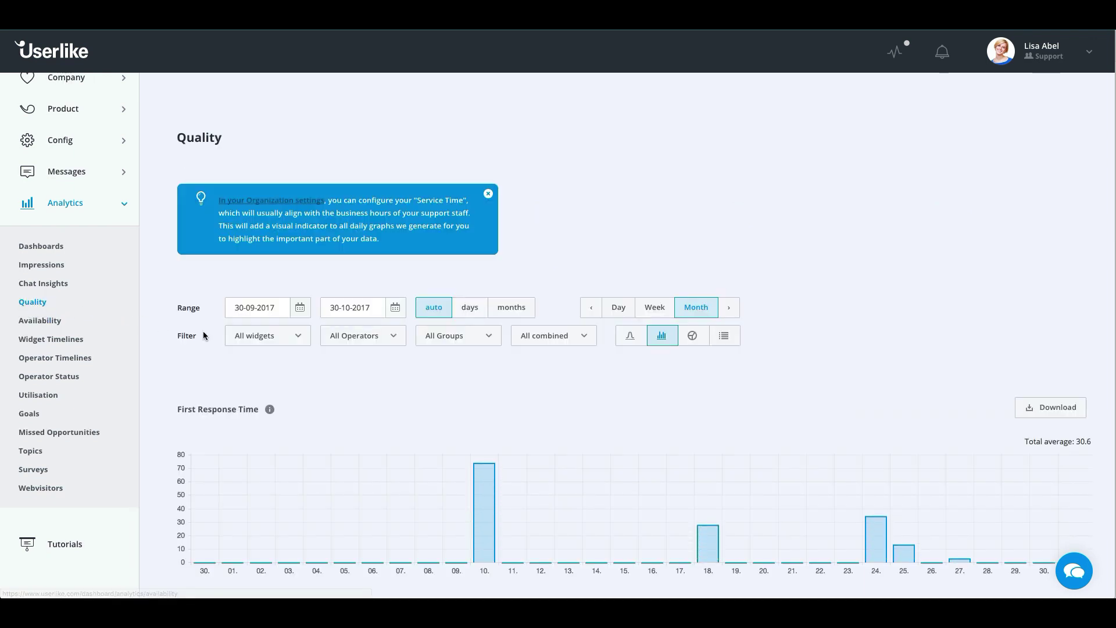
{"action": "scroll", "coordinate": [271, 318], "scroll_direction": "down", "scroll_amount": 2}
{"action": "scroll", "coordinate": [315, 308], "scroll_direction": "down", "scroll_amount": 4}
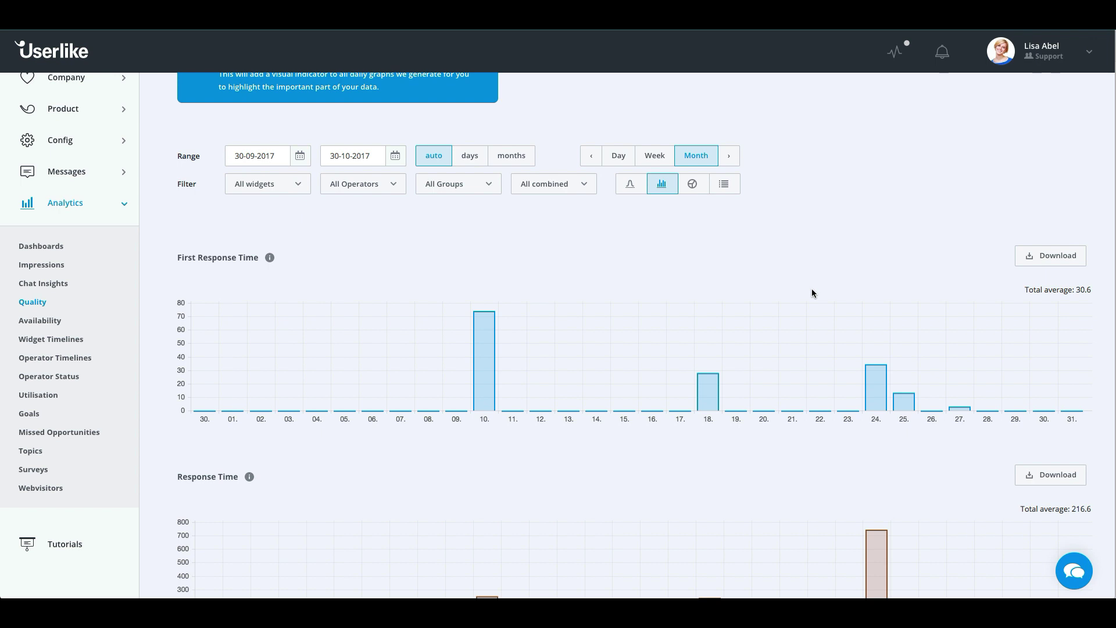
Check the report's start-date calendar and operator filter, leaving All Operators unchanged
{"action": "left_click", "coordinate": [300, 158]}
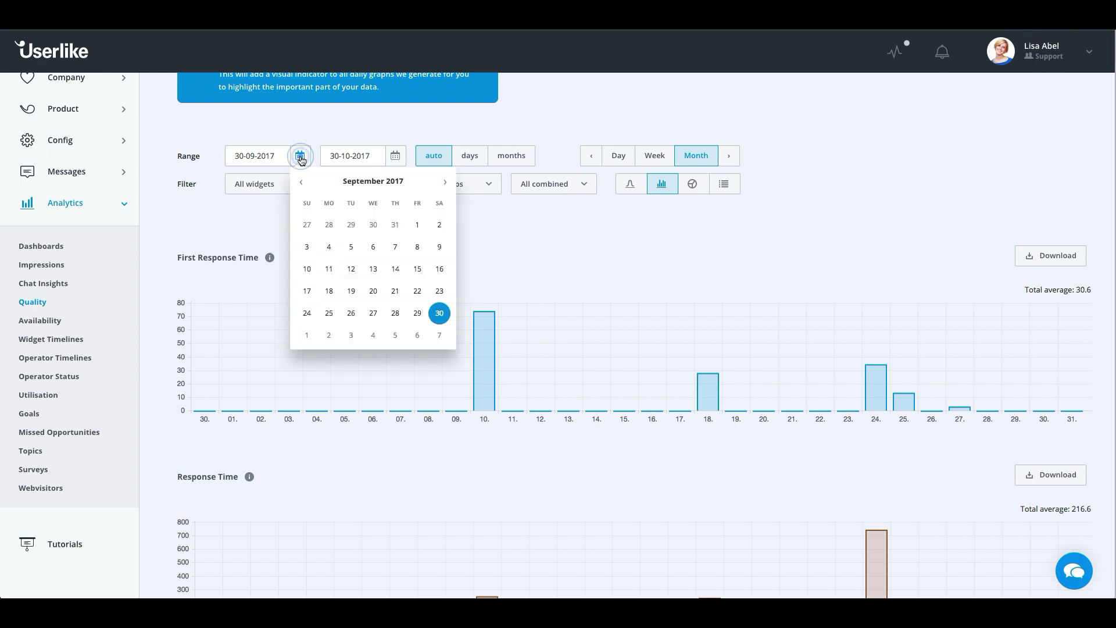
{"action": "left_click", "coordinate": [523, 222]}
{"action": "left_click", "coordinate": [390, 188]}
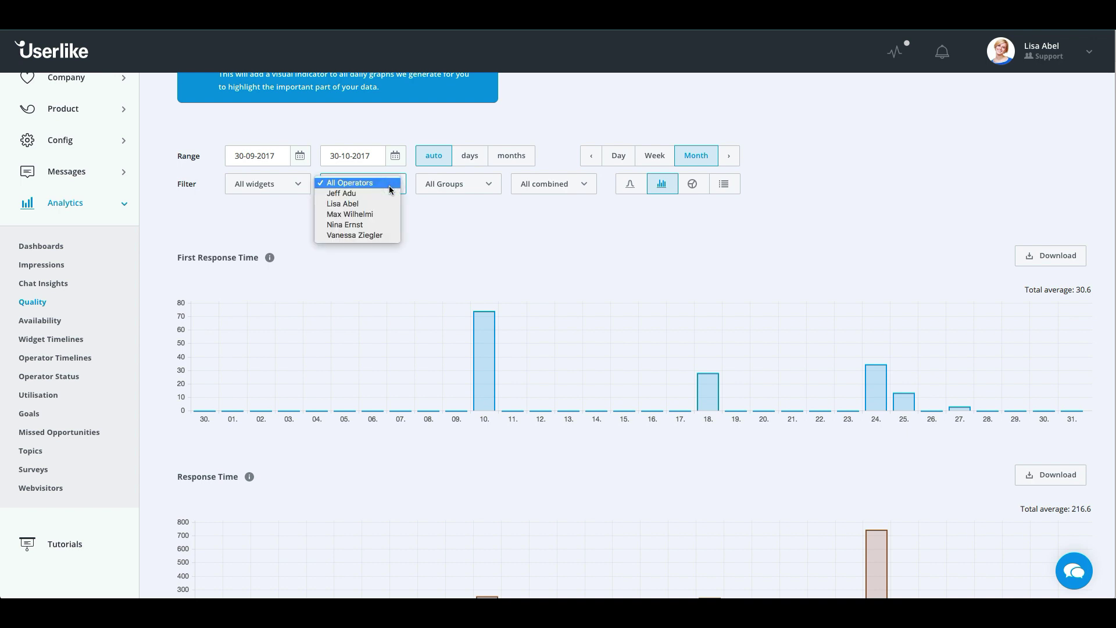
{"action": "left_click", "coordinate": [475, 219]}
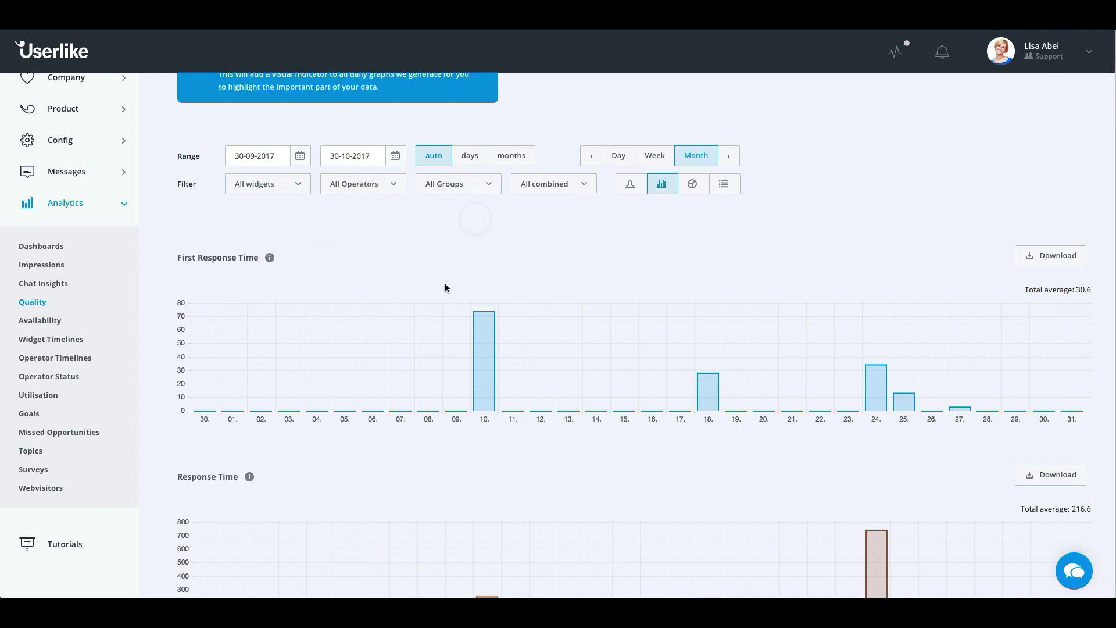
Browse the Topics and Surveys reports, then view Webvisitors with 11 unique visits
{"action": "left_click", "coordinate": [39, 451]}
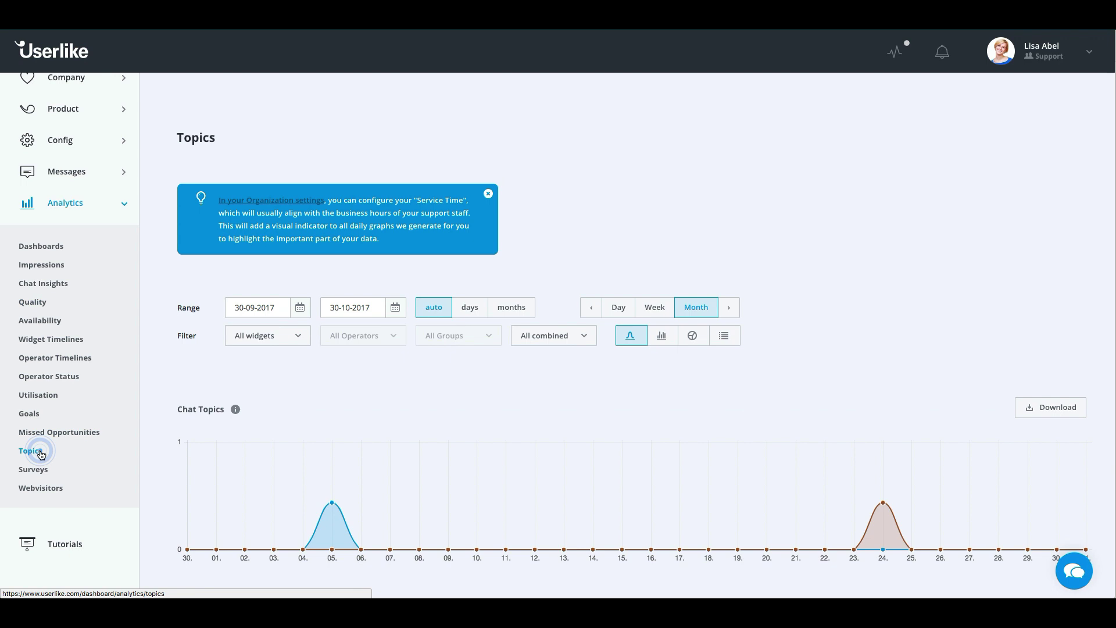
{"action": "left_click", "coordinate": [41, 469]}
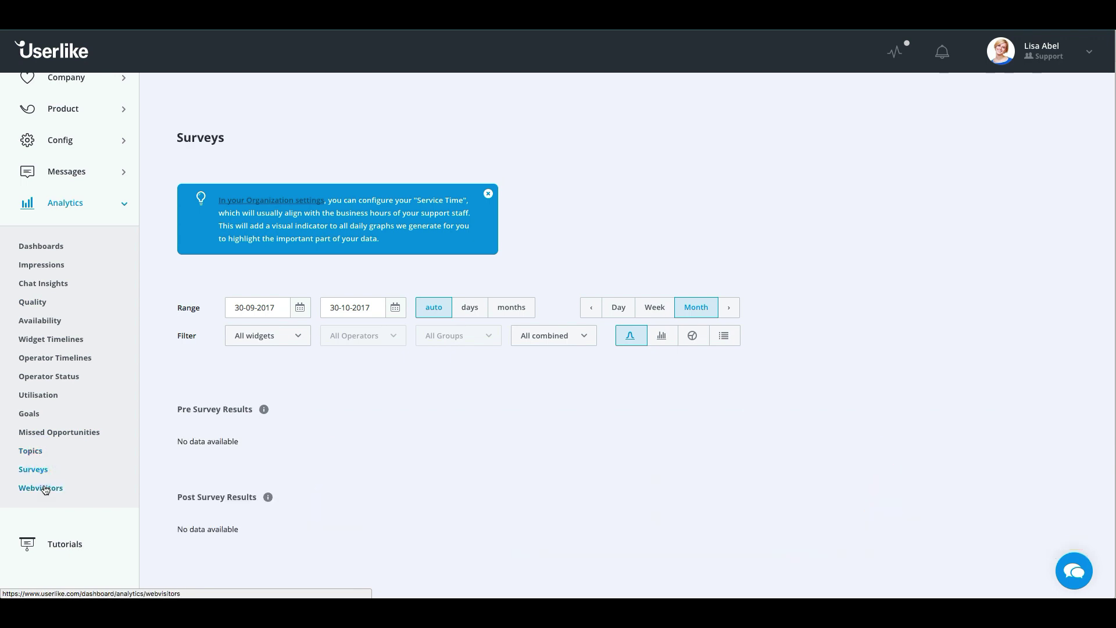
{"action": "left_click", "coordinate": [42, 488]}
{"action": "scroll", "coordinate": [430, 412], "scroll_direction": "down", "scroll_amount": 2}
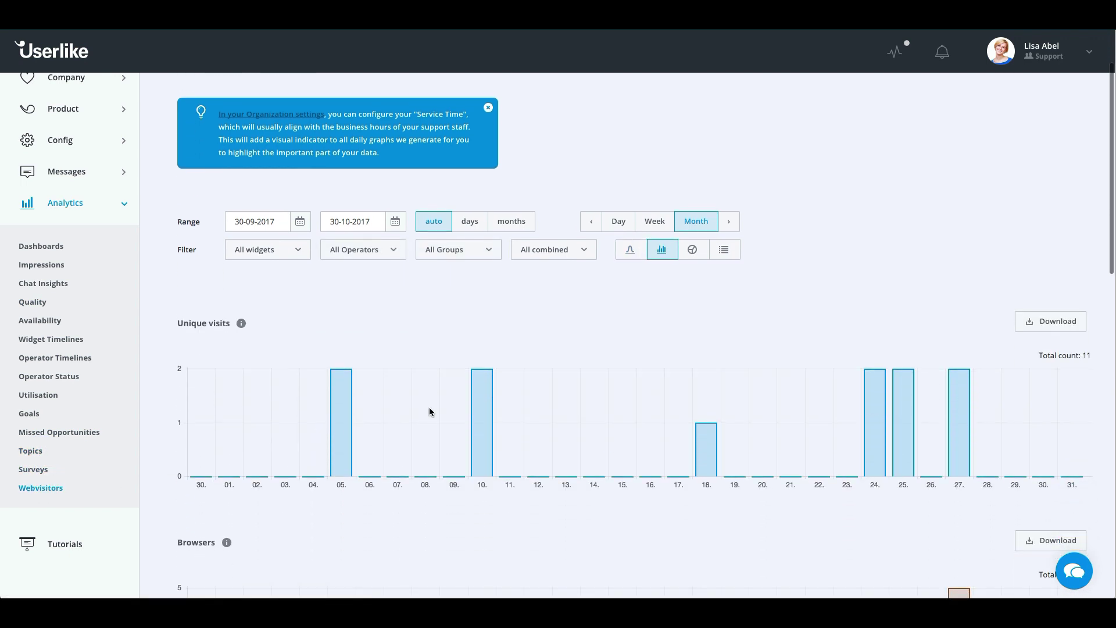